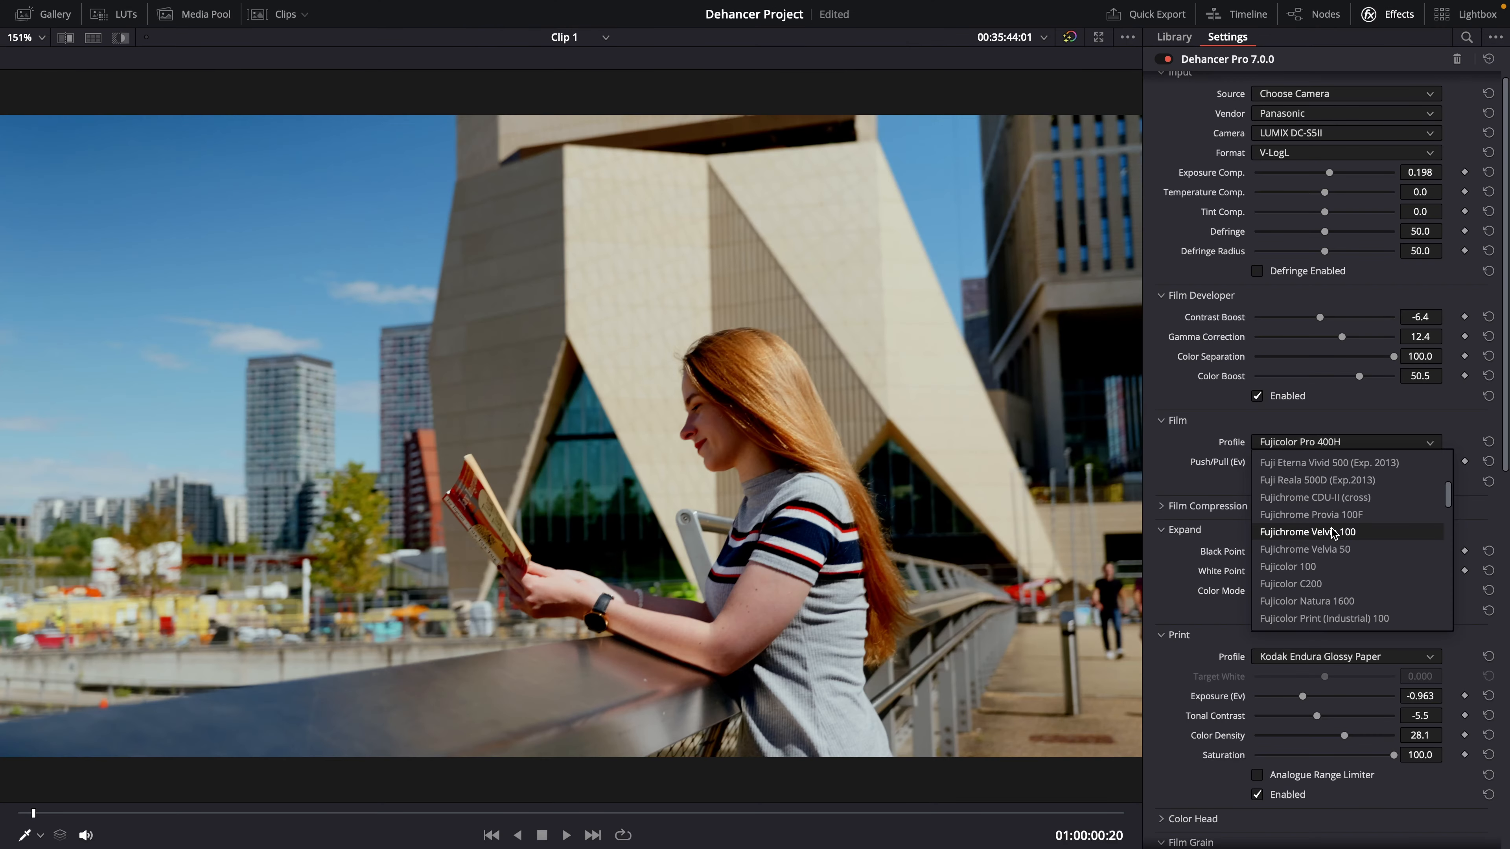
Step: Open the Dehancer Pro settings for the clip's first node and raise the film's Push/Pull exposure
left_click(1332, 528)
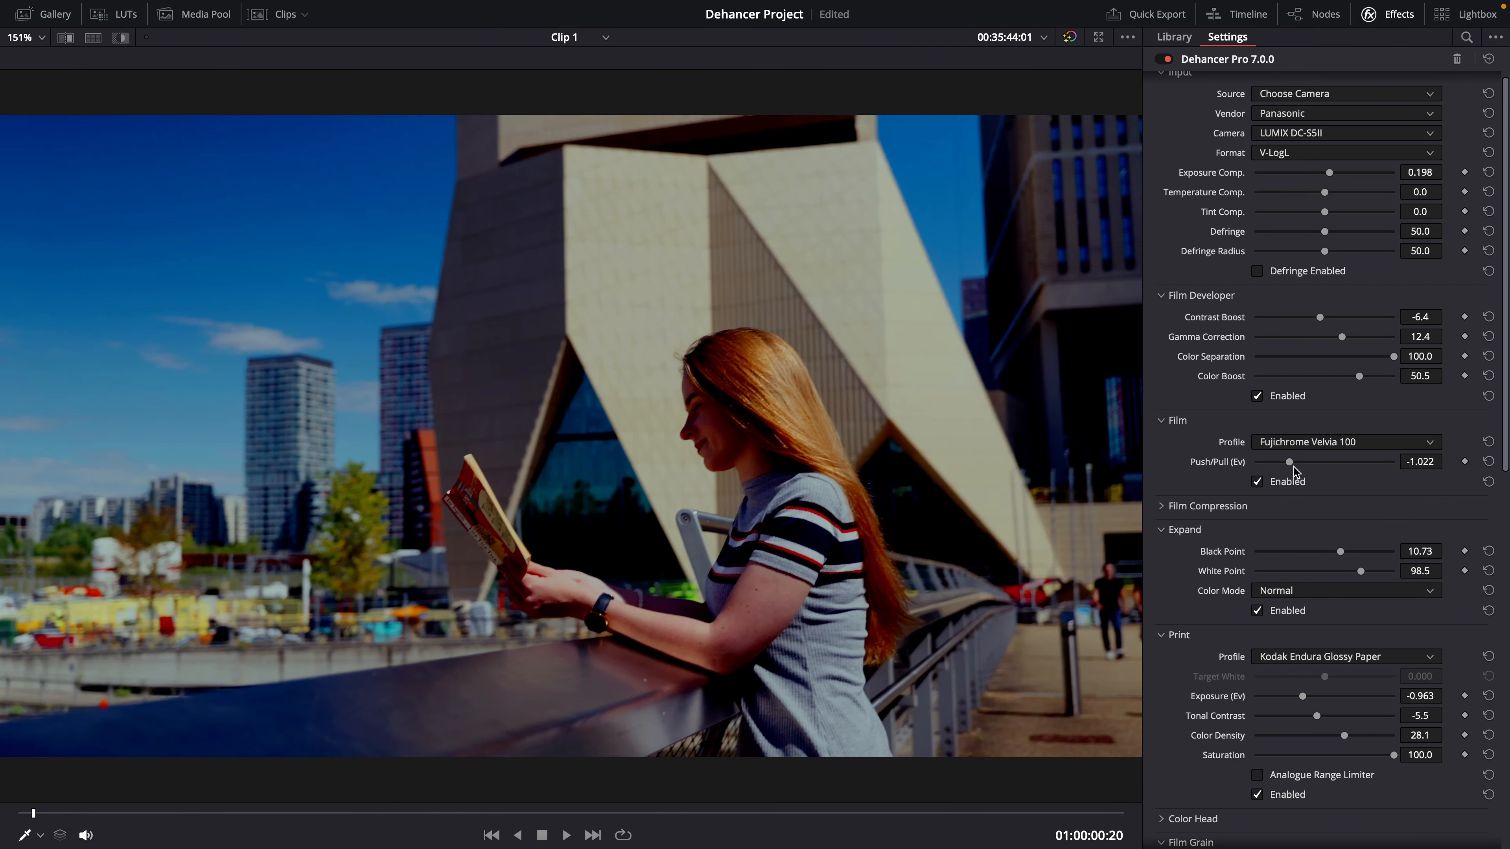
left_click_drag(1290, 464, 1365, 464)
Step: Change the film profile to Agfa Agfacolor 100
left_click(1350, 443)
scroll(1330, 492, "up", 10)
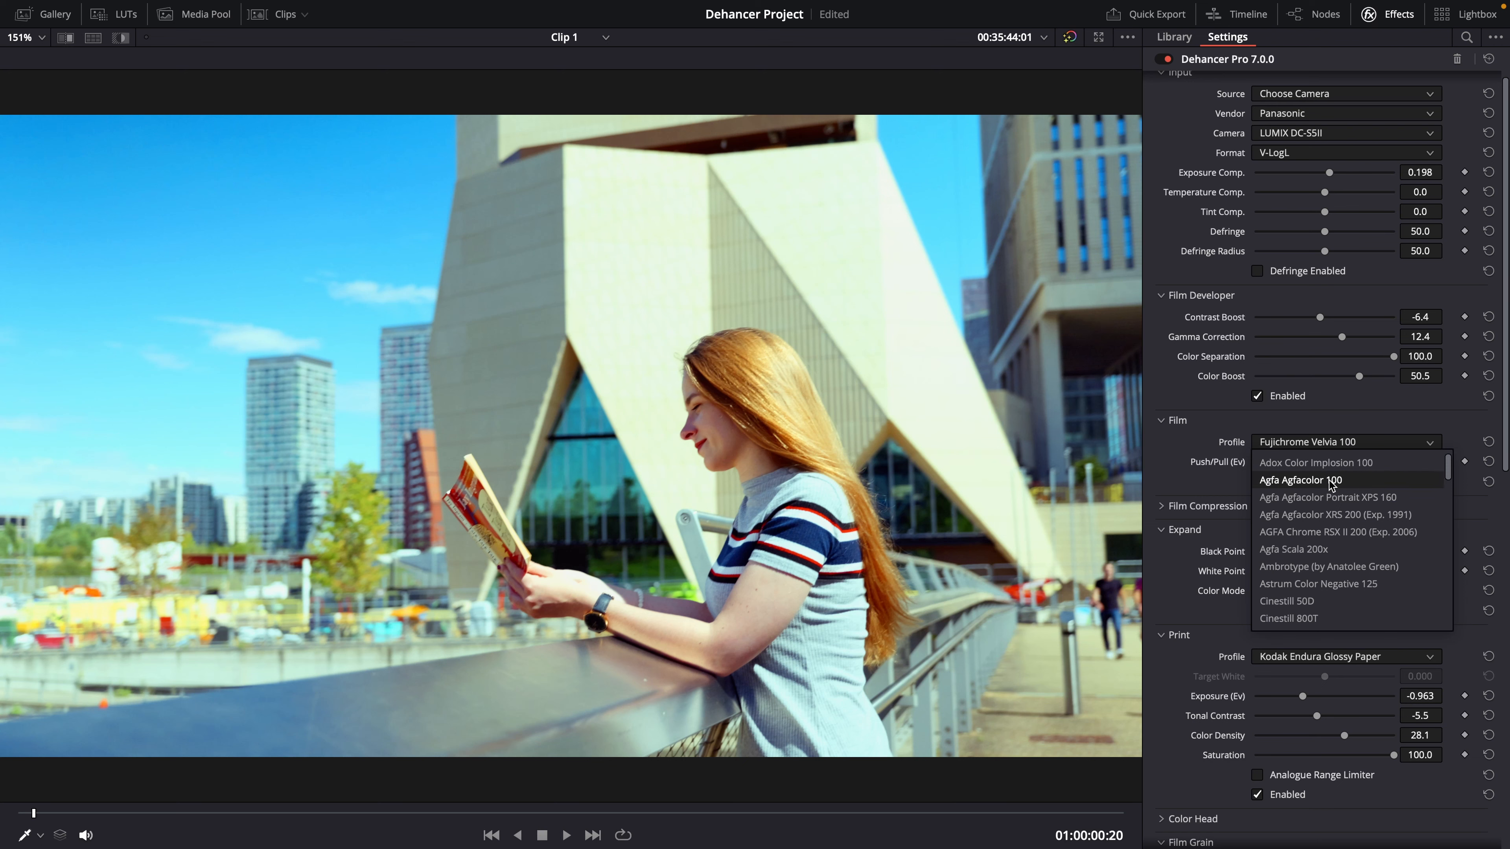
left_click(1332, 483)
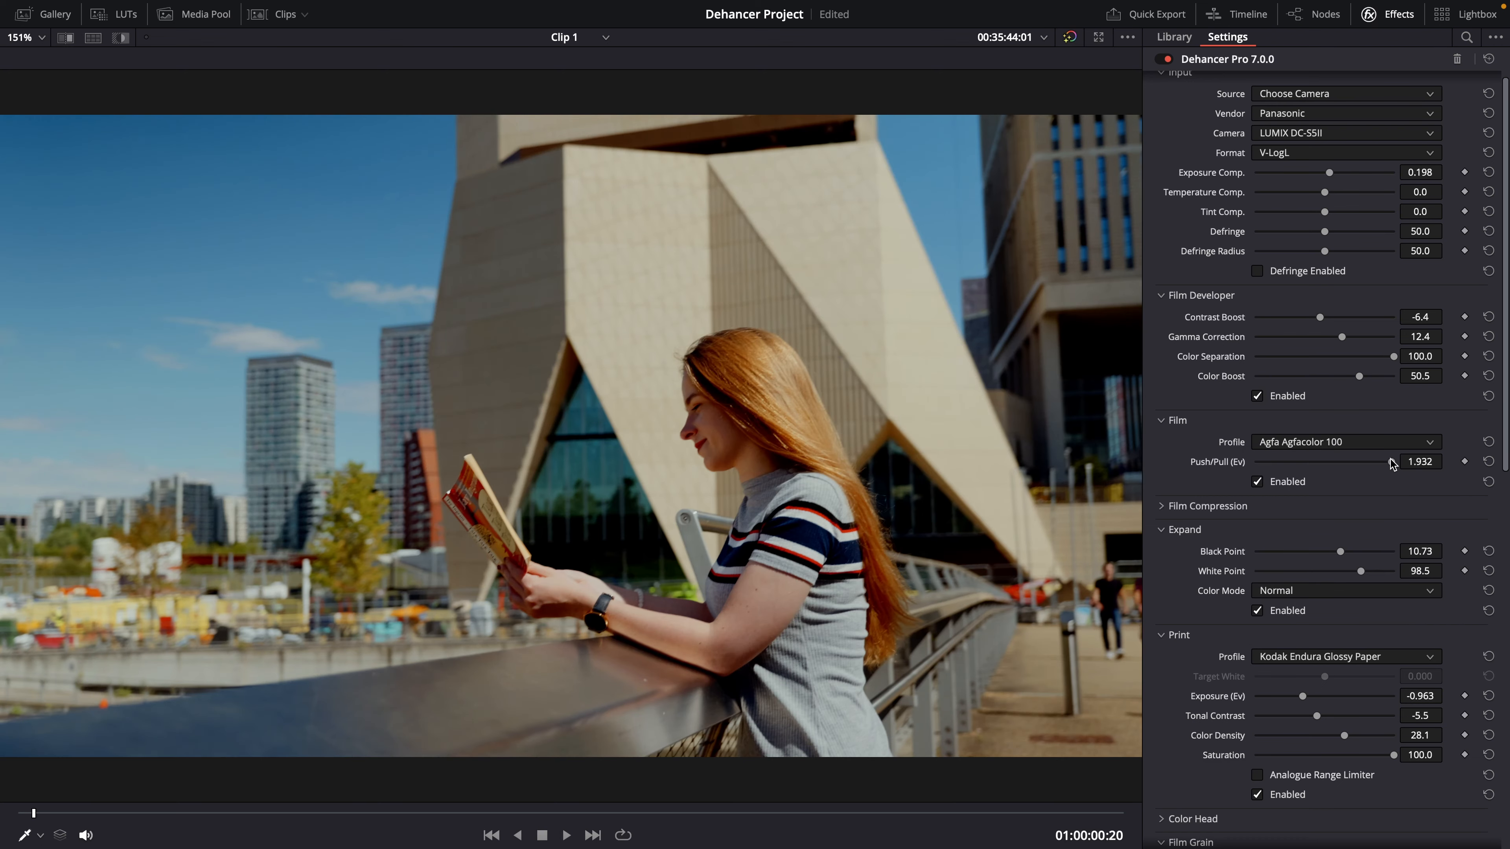
Step: Lower the film's Push/Pull exposure for the Agfa Agfacolor 100 profile
left_click_drag(1392, 463, 1311, 466)
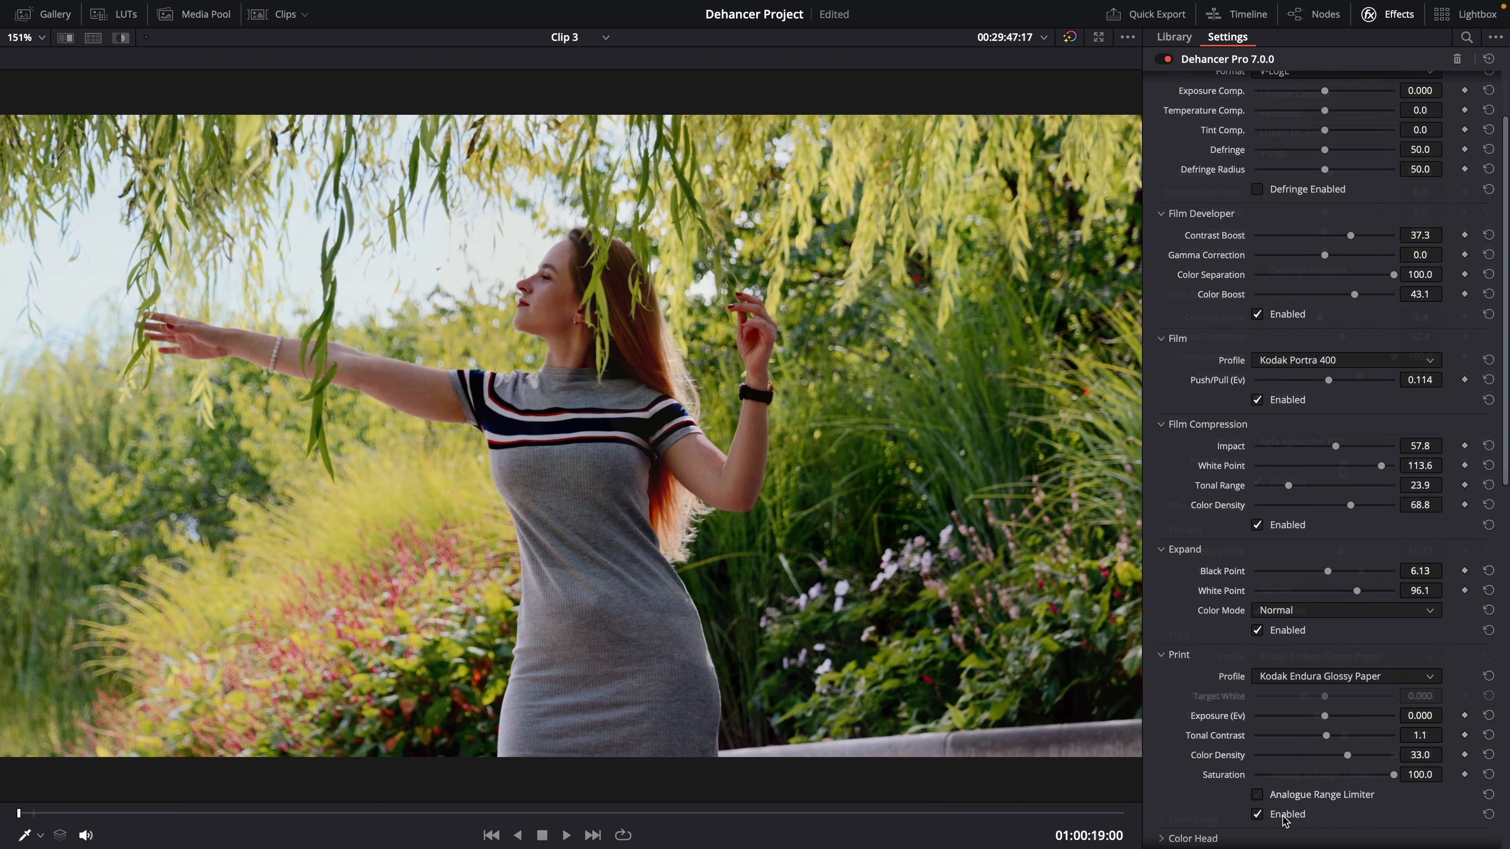
left_click(1257, 814)
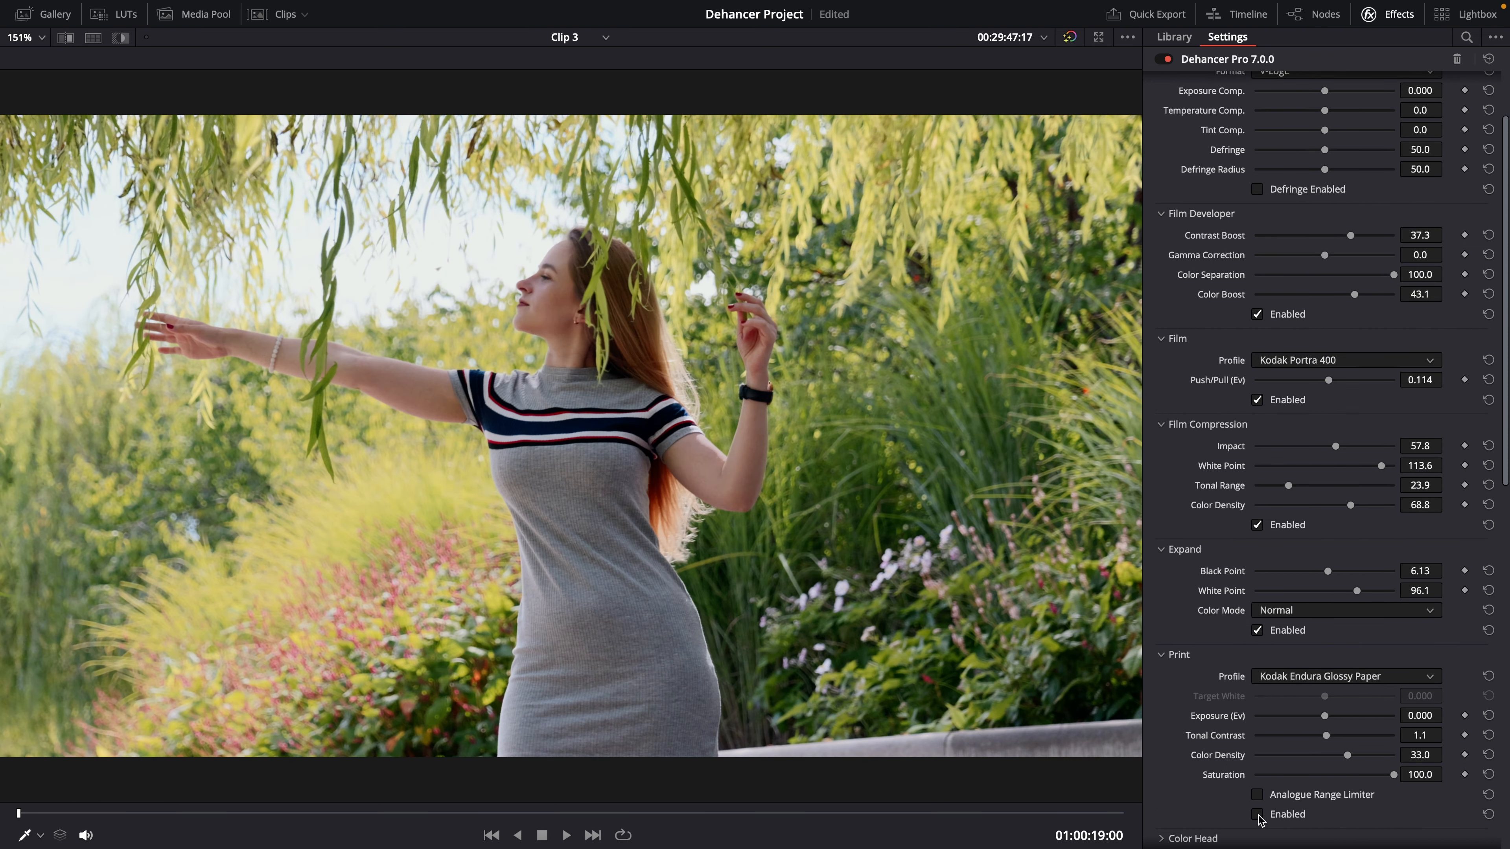
left_click(1257, 814)
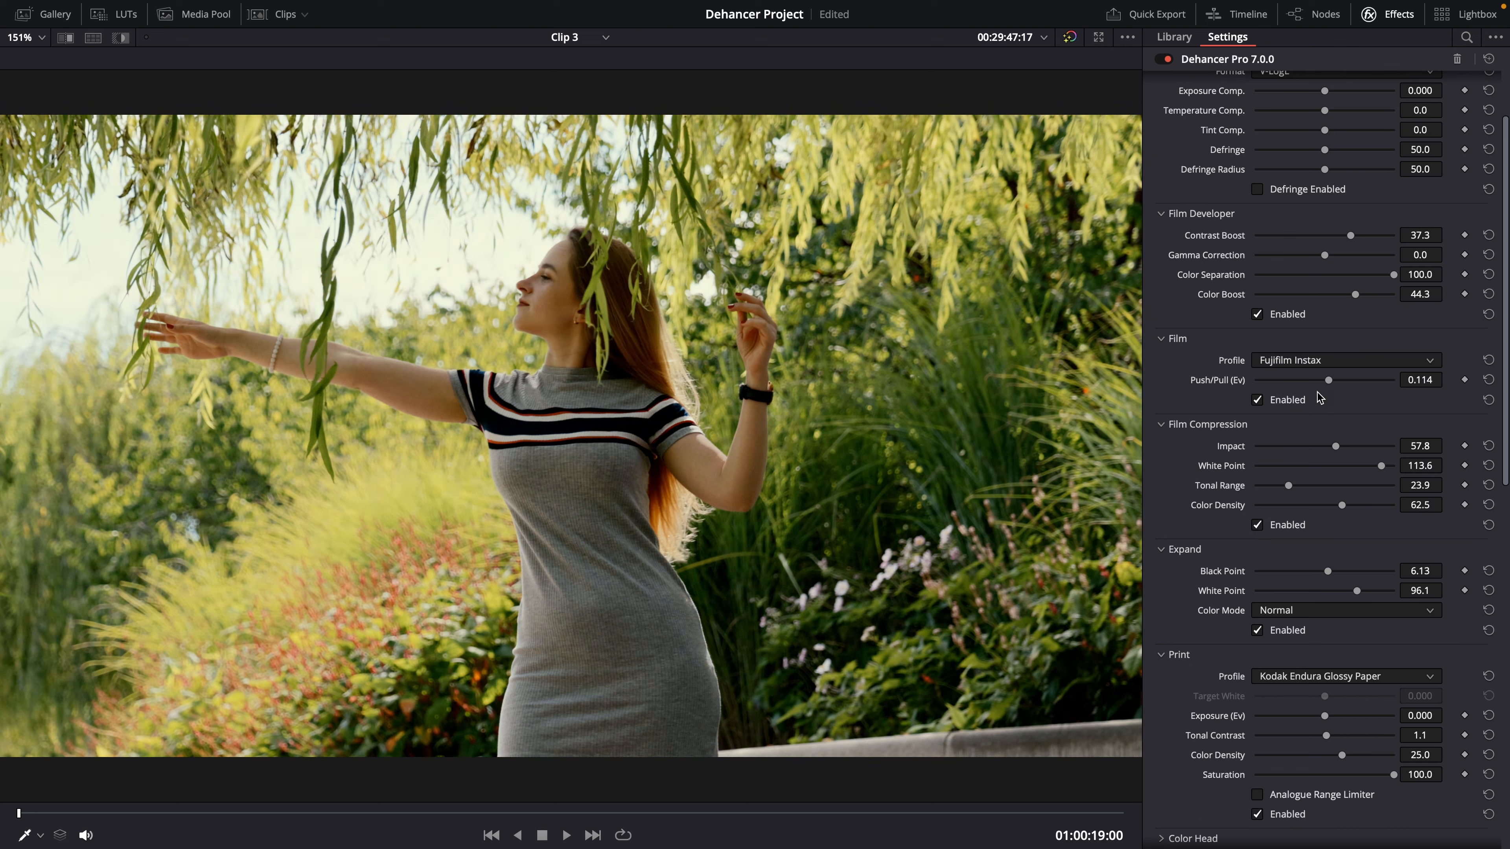
Step: Nudge the film's Push/Pull slightly down on Clip 3 and enable Film Compression
mouse_move(1330, 383)
left_mouse_down()
mouse_move(1386, 382)
mouse_move(1313, 381)
left_mouse_up()
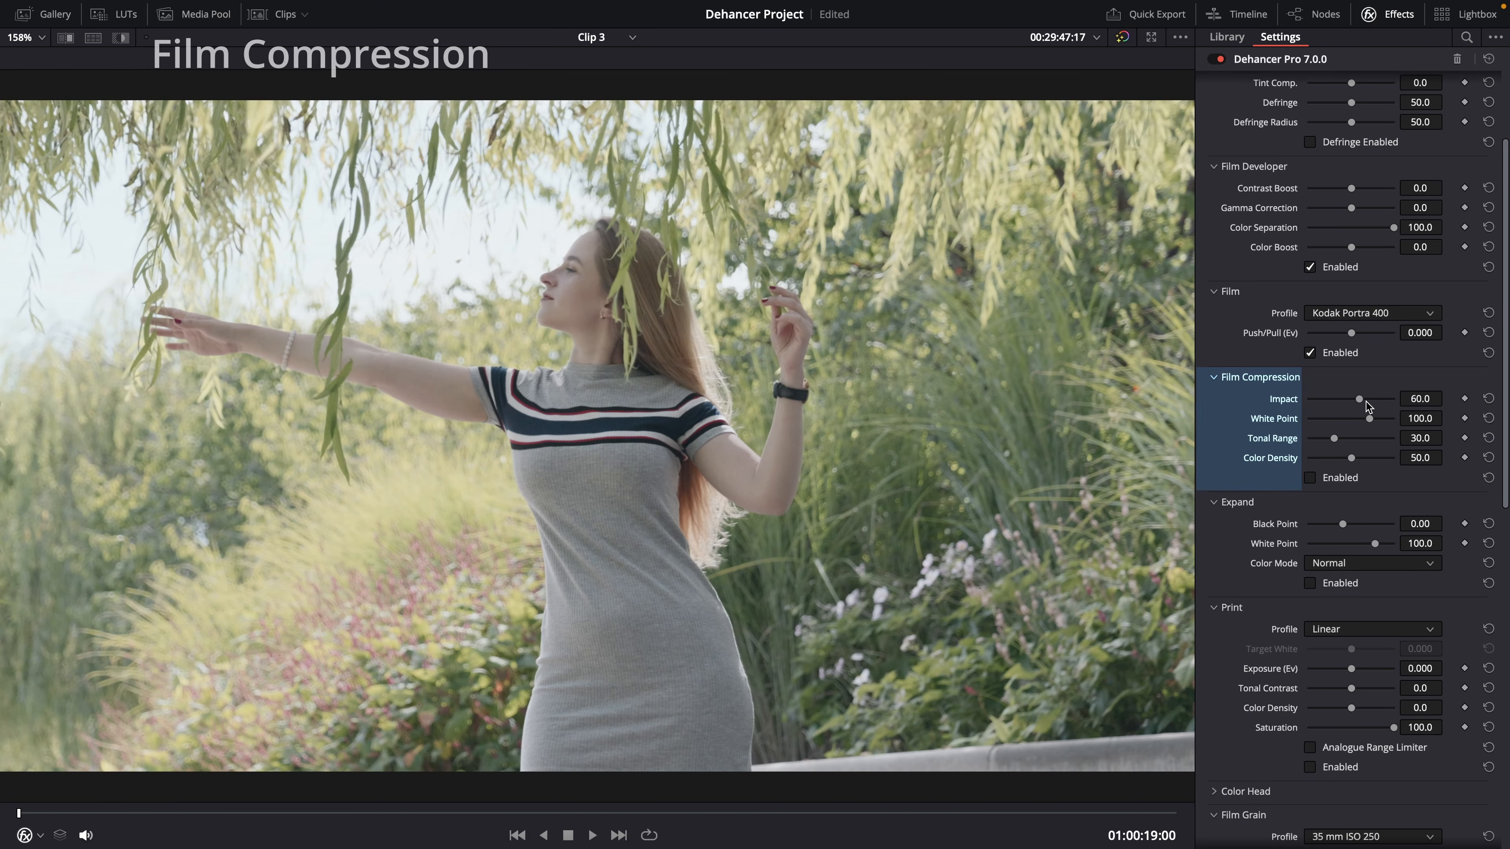
left_click(1342, 478)
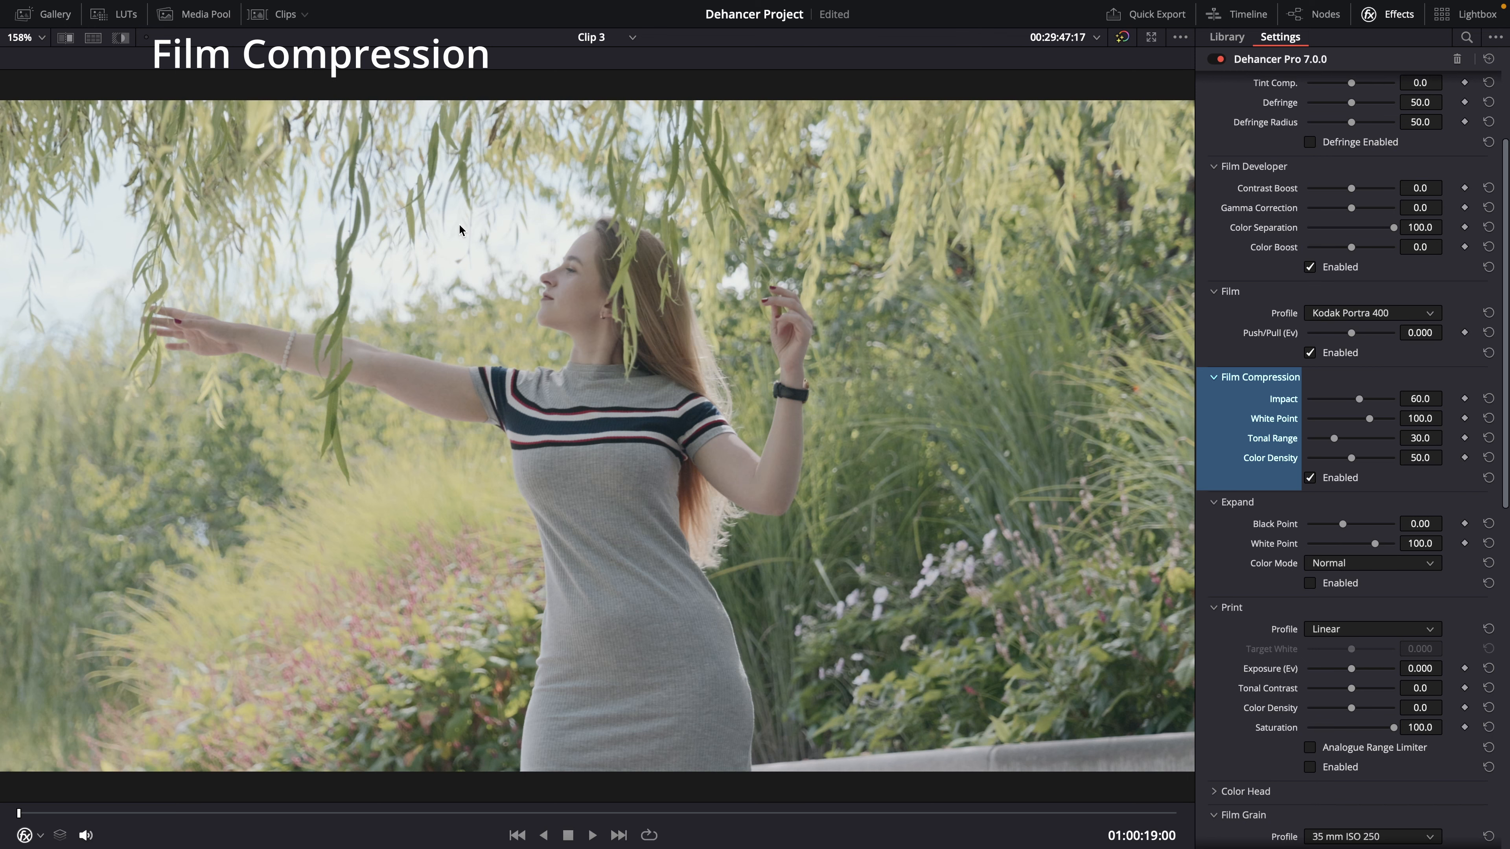
Step: Toggle Film Compression off and on repeatedly to compare the image with and without it
key("alt+f")
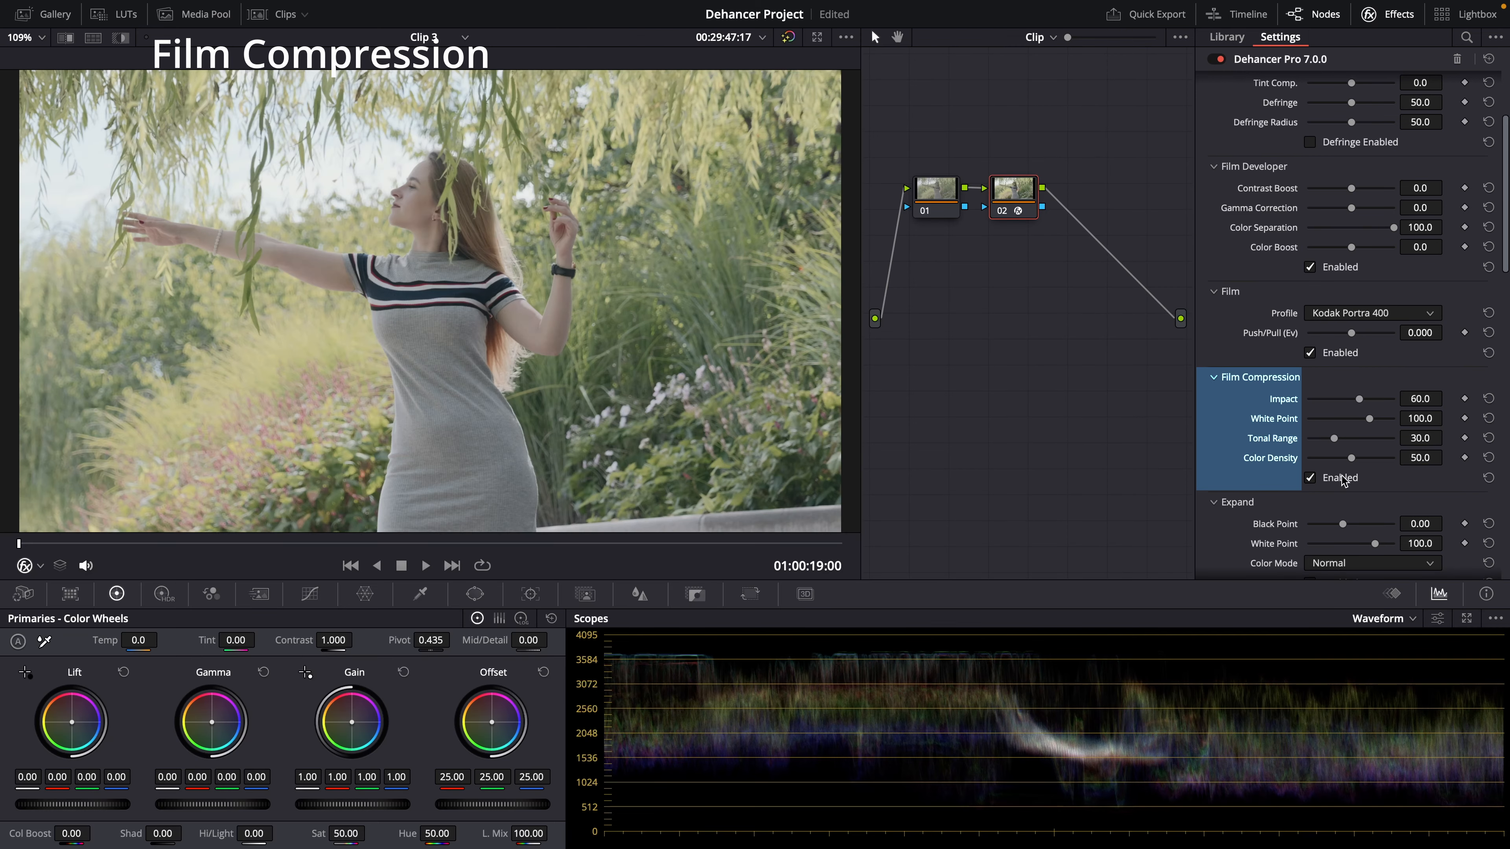
left_click(1343, 478)
left_click(1342, 479)
left_click(1342, 479)
left_click(1342, 479)
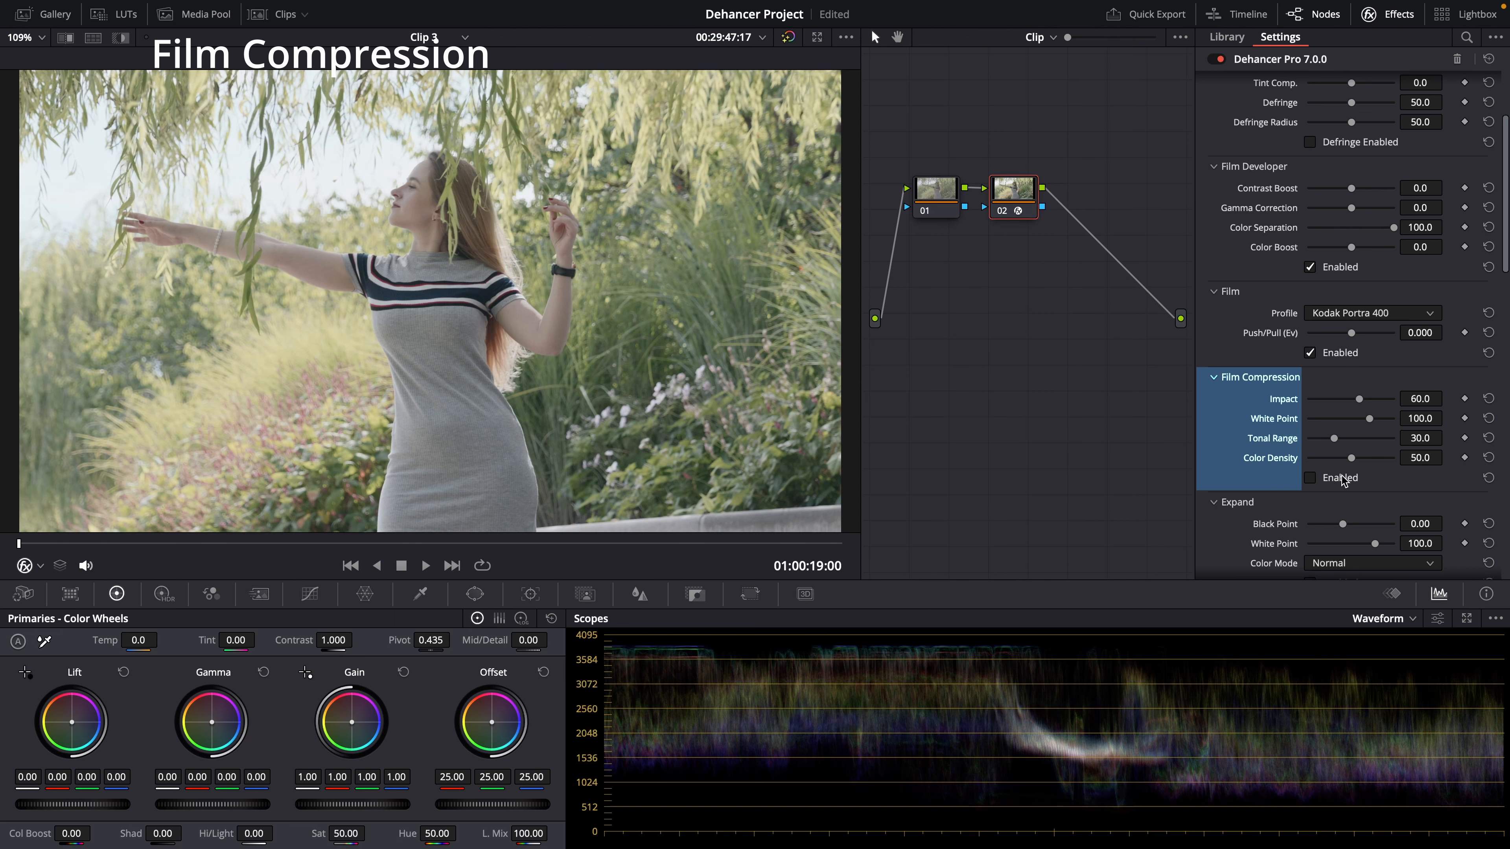
left_click(1343, 477)
mouse_move(1359, 399)
left_mouse_down()
mouse_move(1313, 402)
mouse_move(1360, 399)
left_mouse_up()
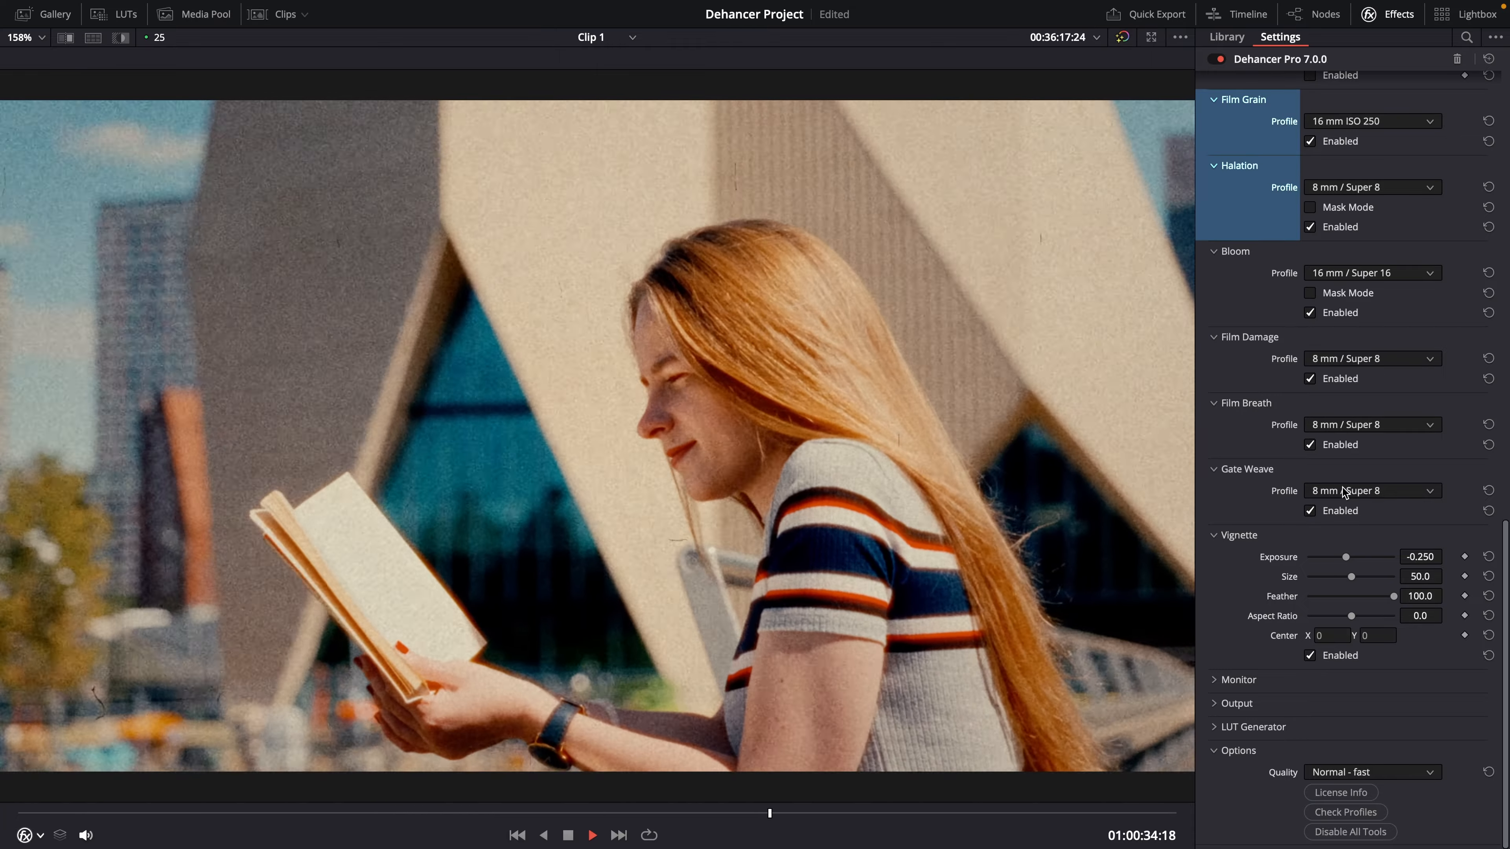
Step: Set the Gate Weave and Film Breath profiles to 35 mm / Super 35
left_click(1345, 492)
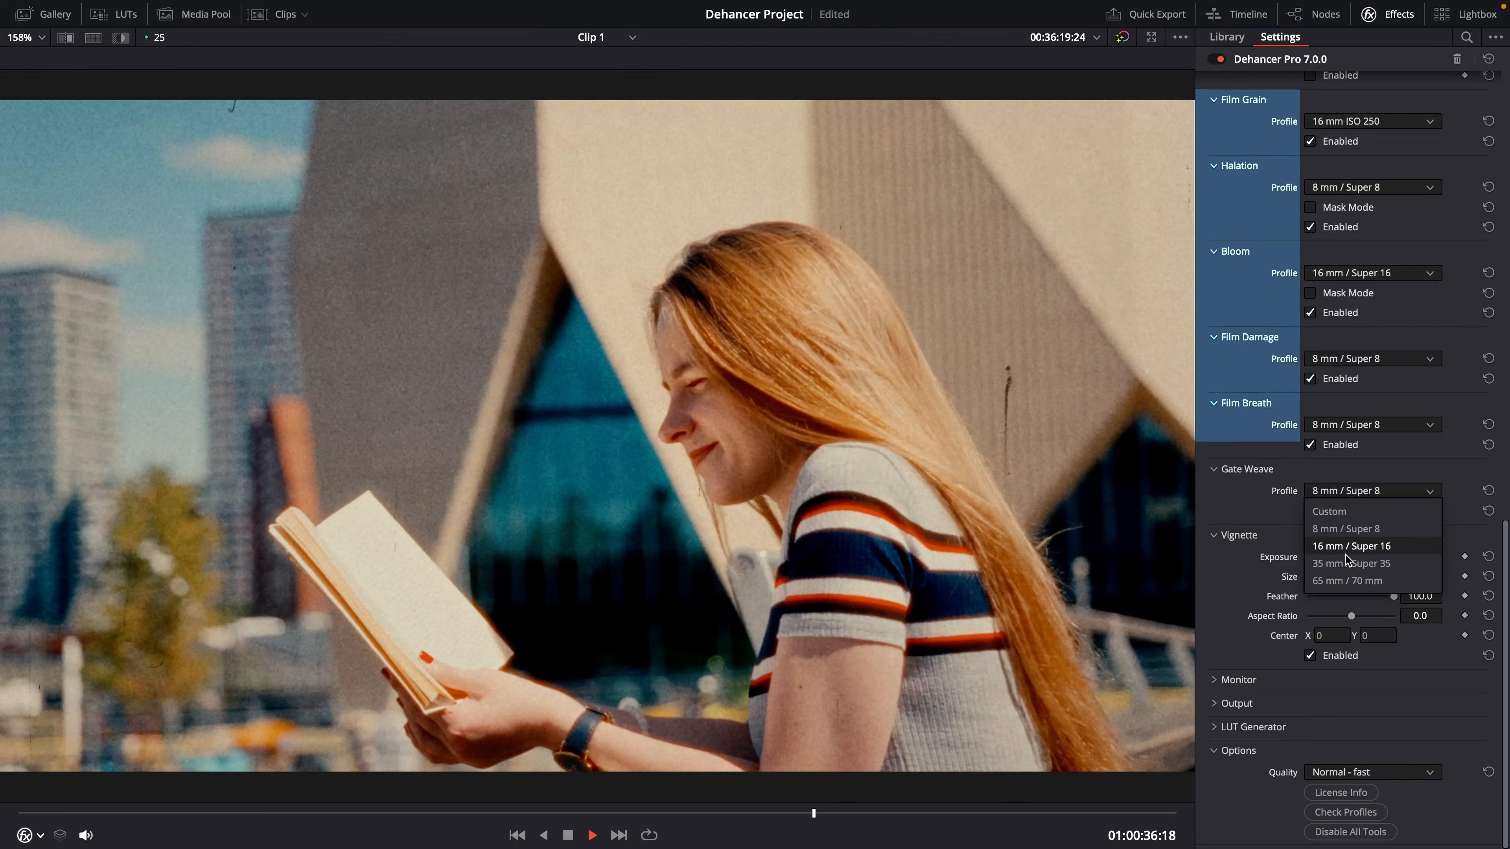
left_click(1352, 426)
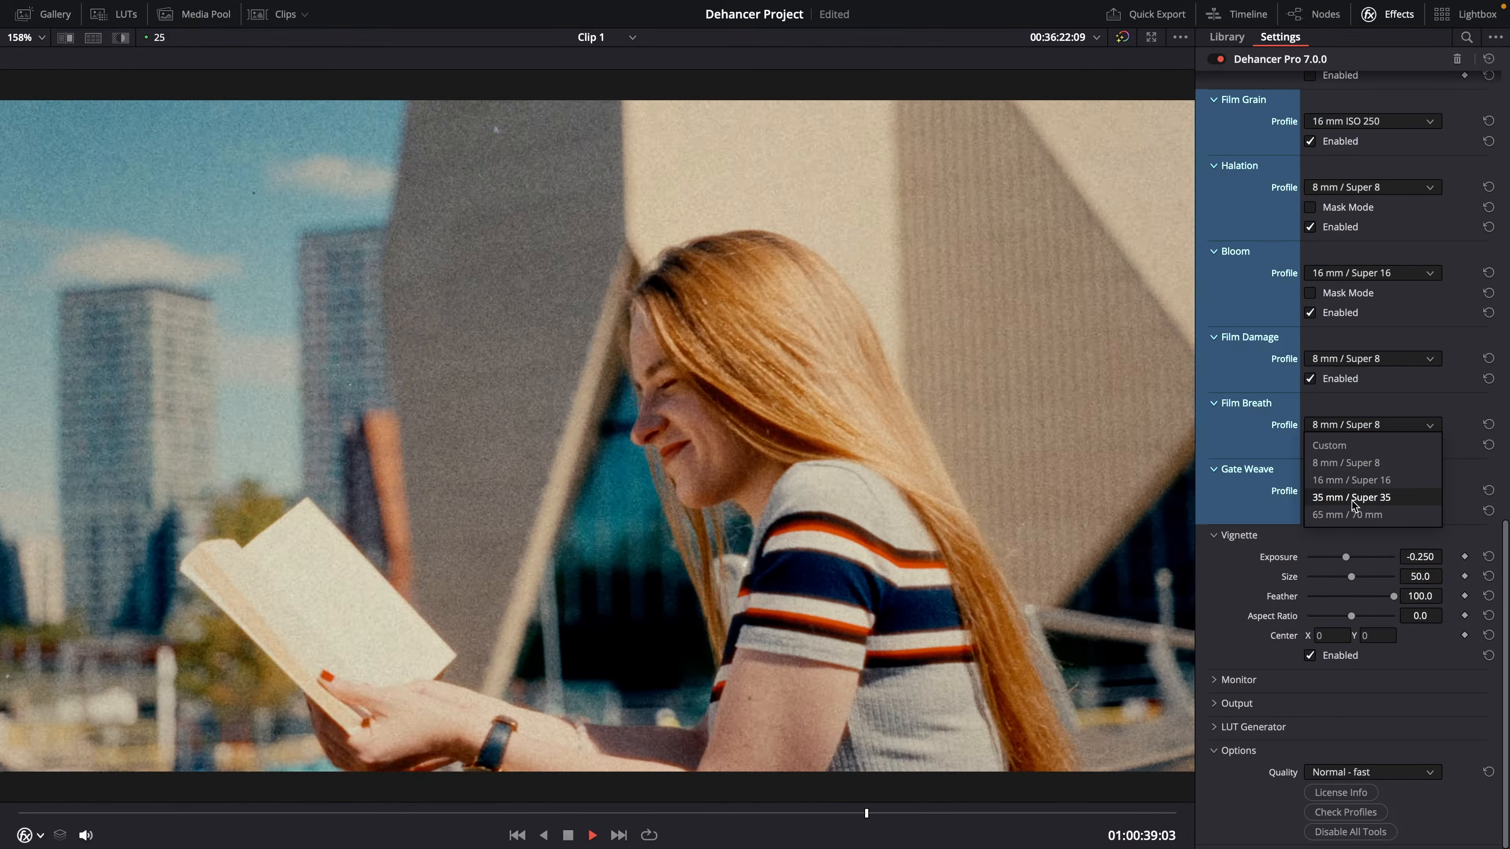
left_click(1352, 500)
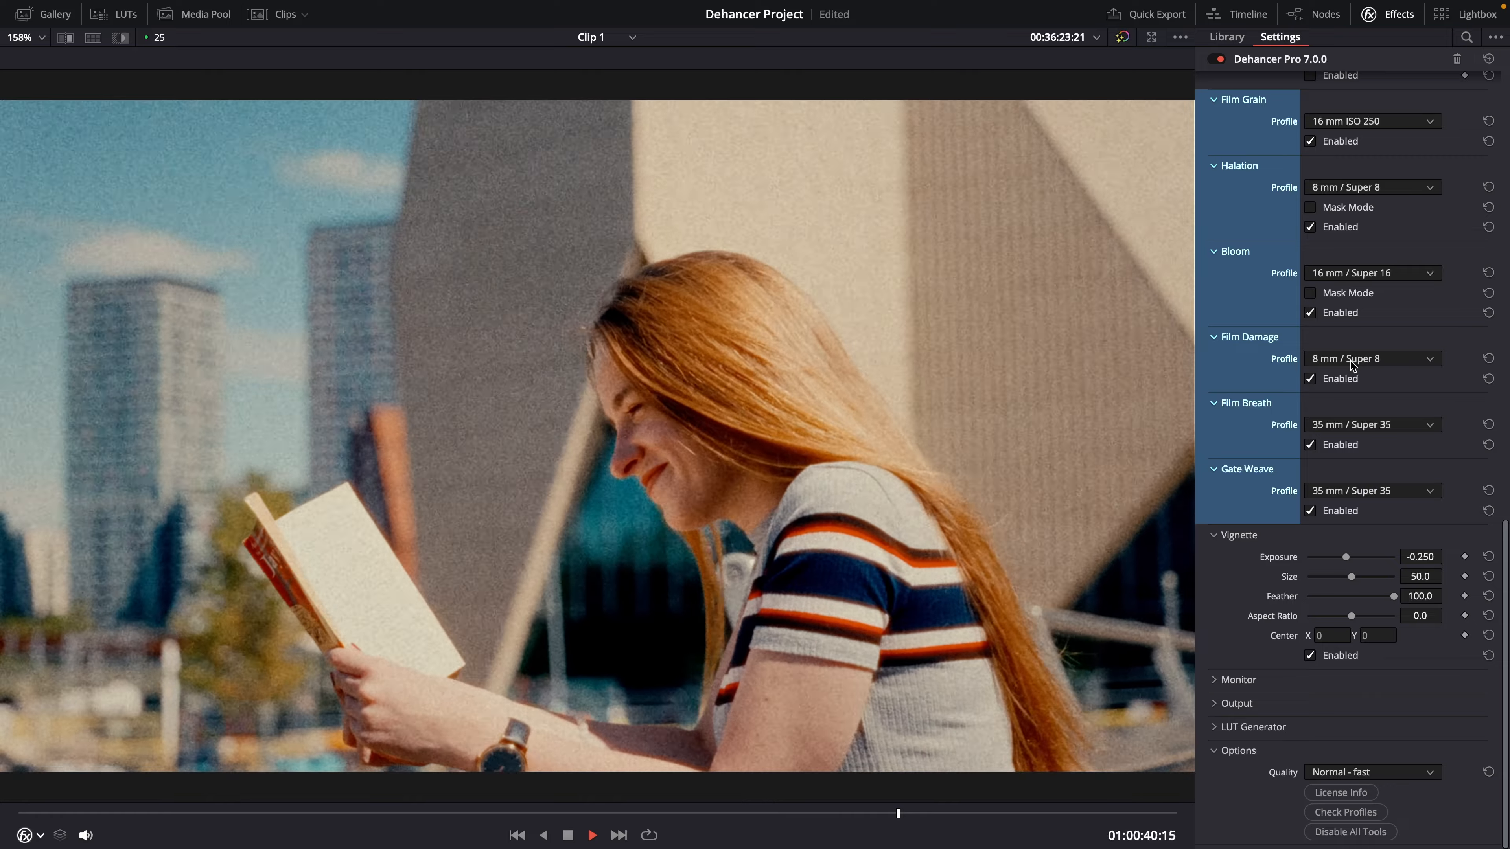
Step: Set the Film Damage profile to 35 mm / Super 35
left_click(1351, 360)
left_click(1363, 431)
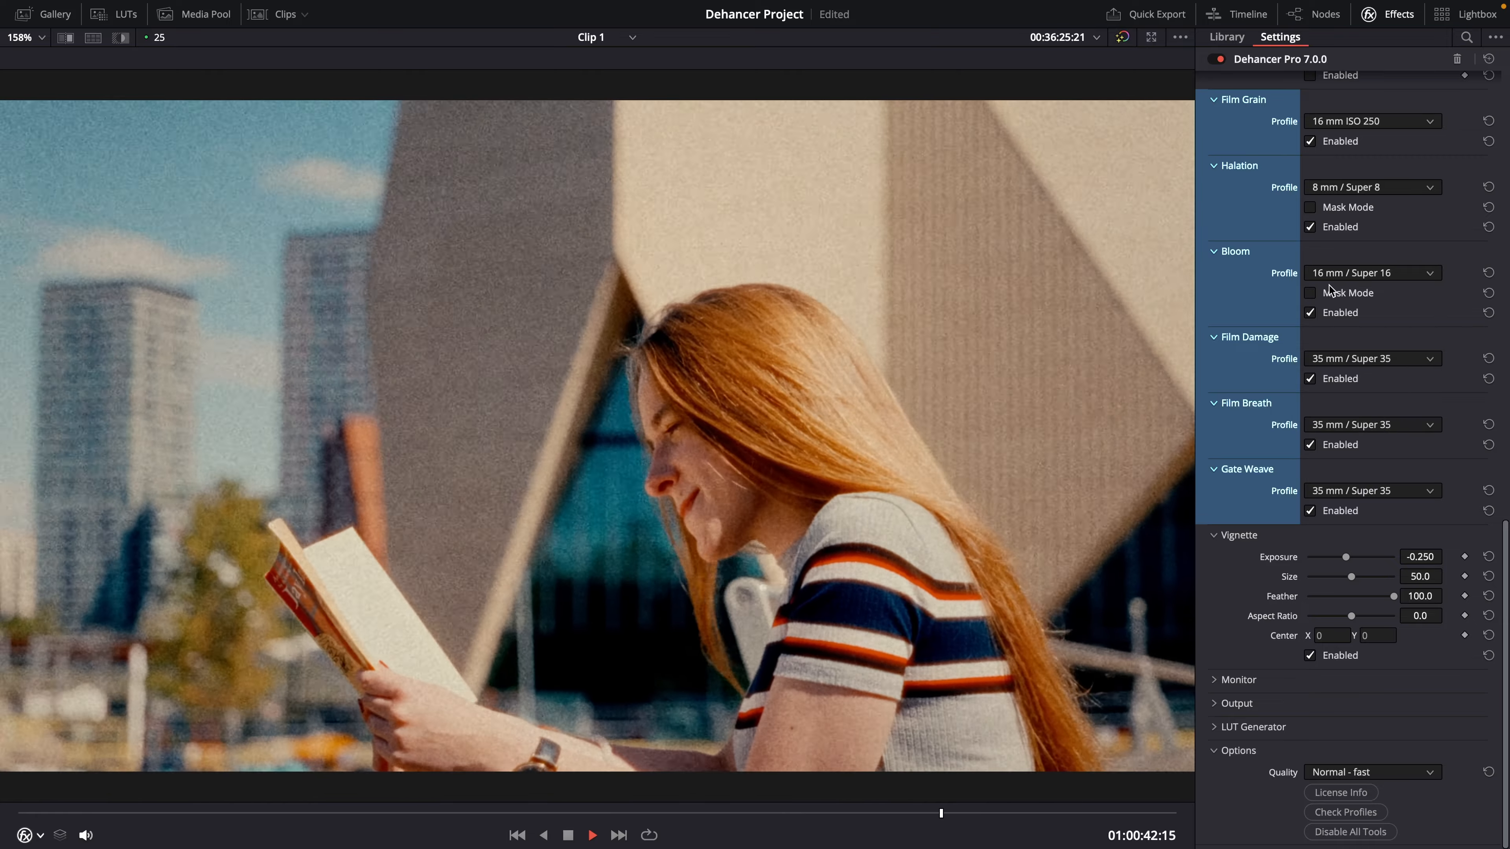
Step: Set the Halation profile to 35 mm / Super 35
left_click(1342, 275)
left_click(1343, 273)
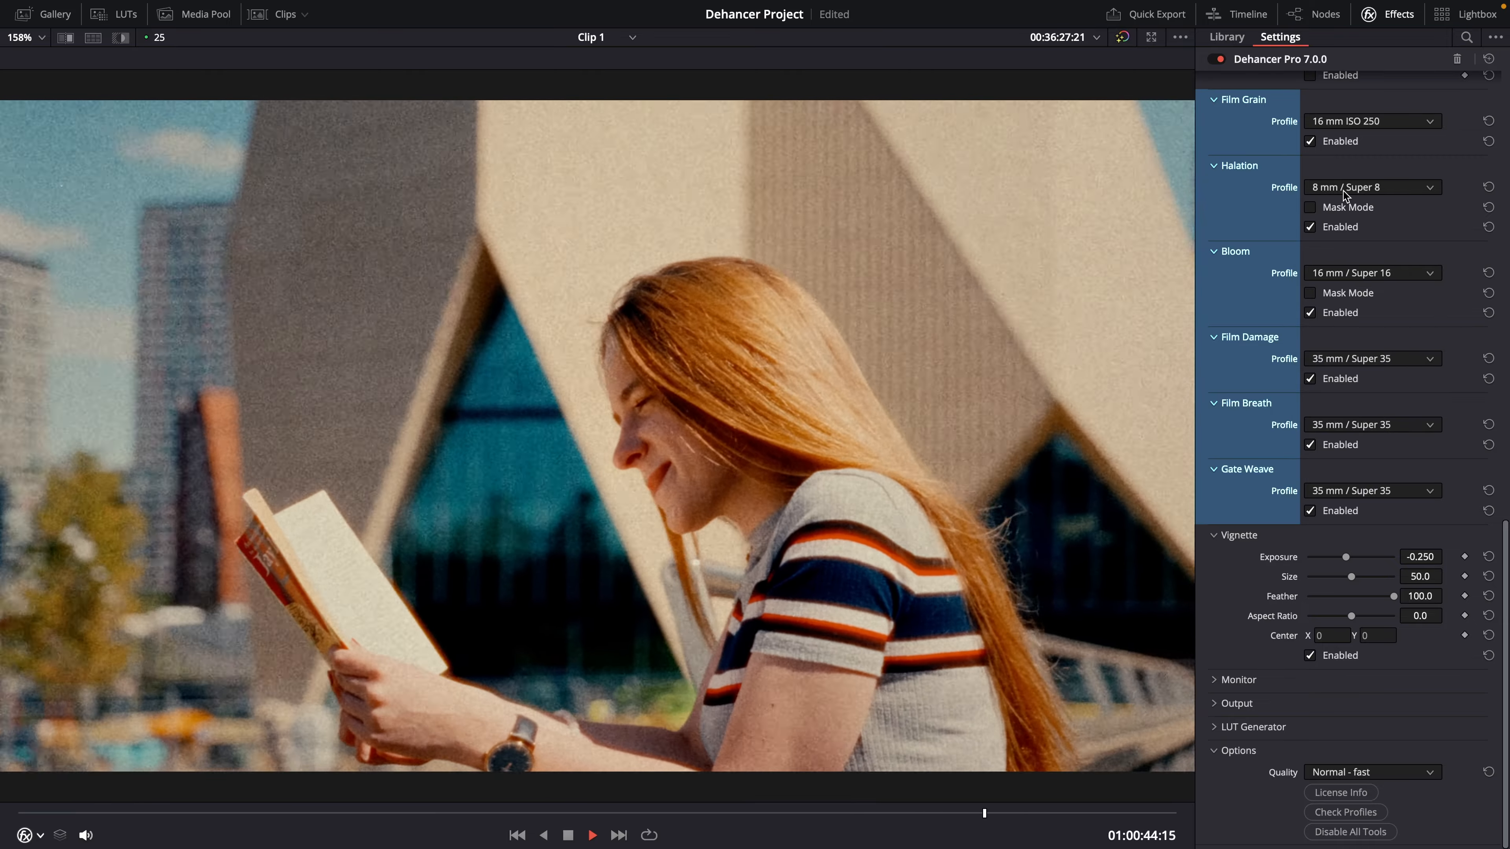
left_click(1344, 192)
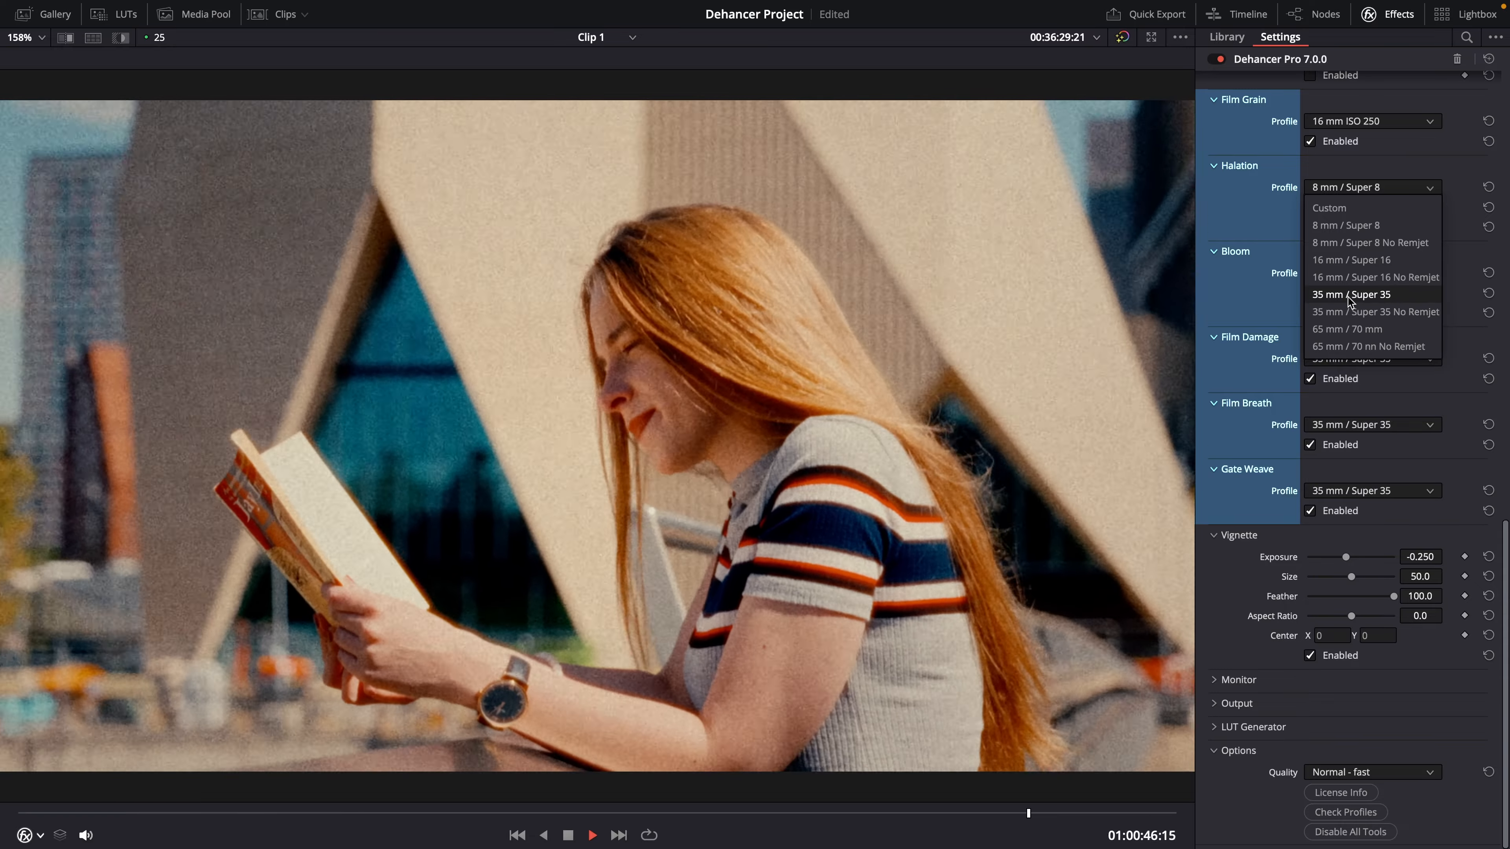
left_click(1348, 295)
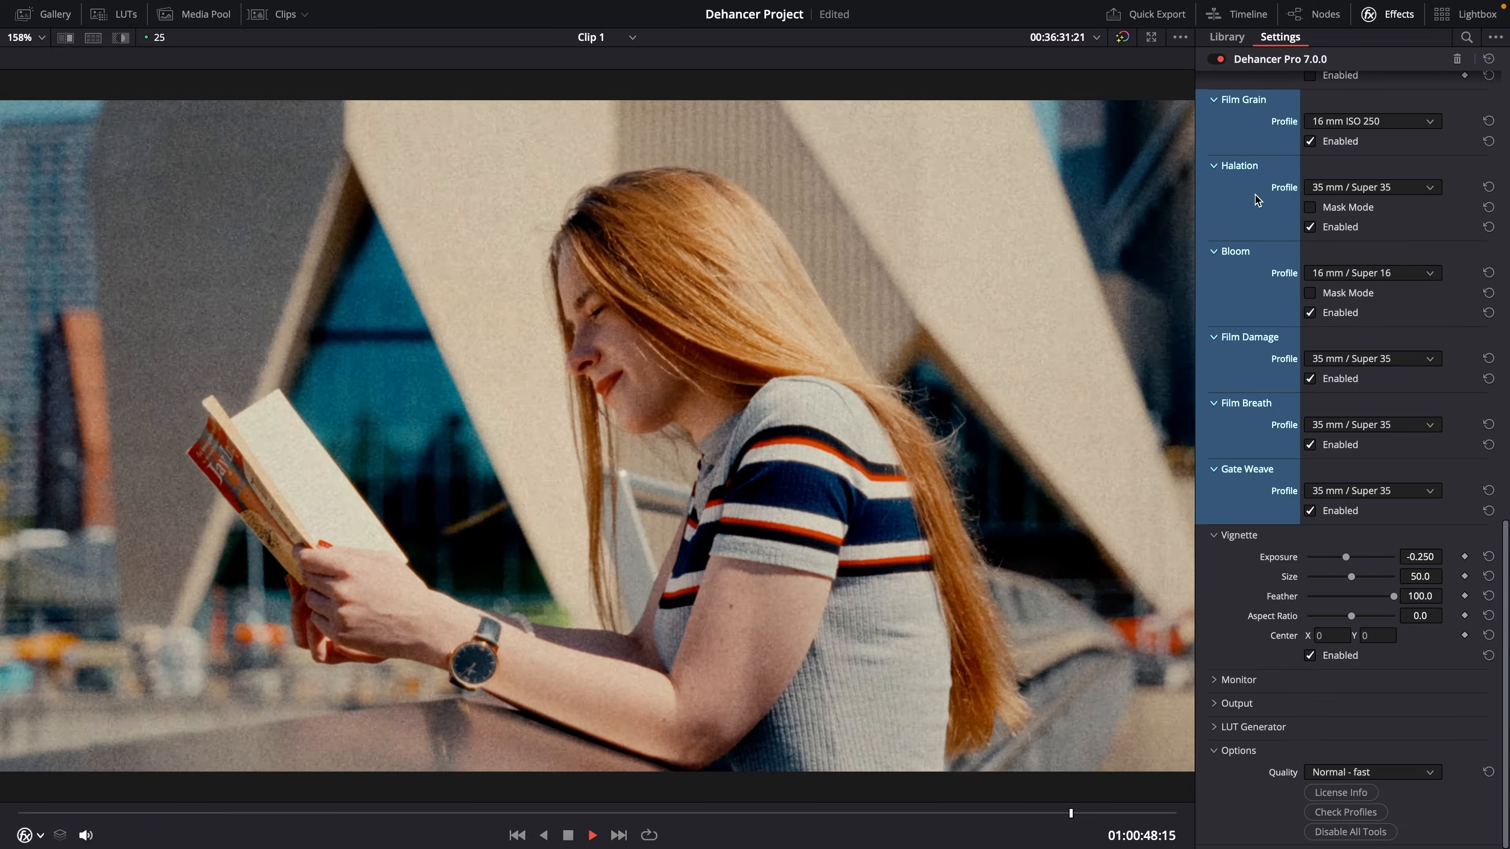
Step: Set the Film Grain profile to 35 mm ISO 50
left_click(1331, 125)
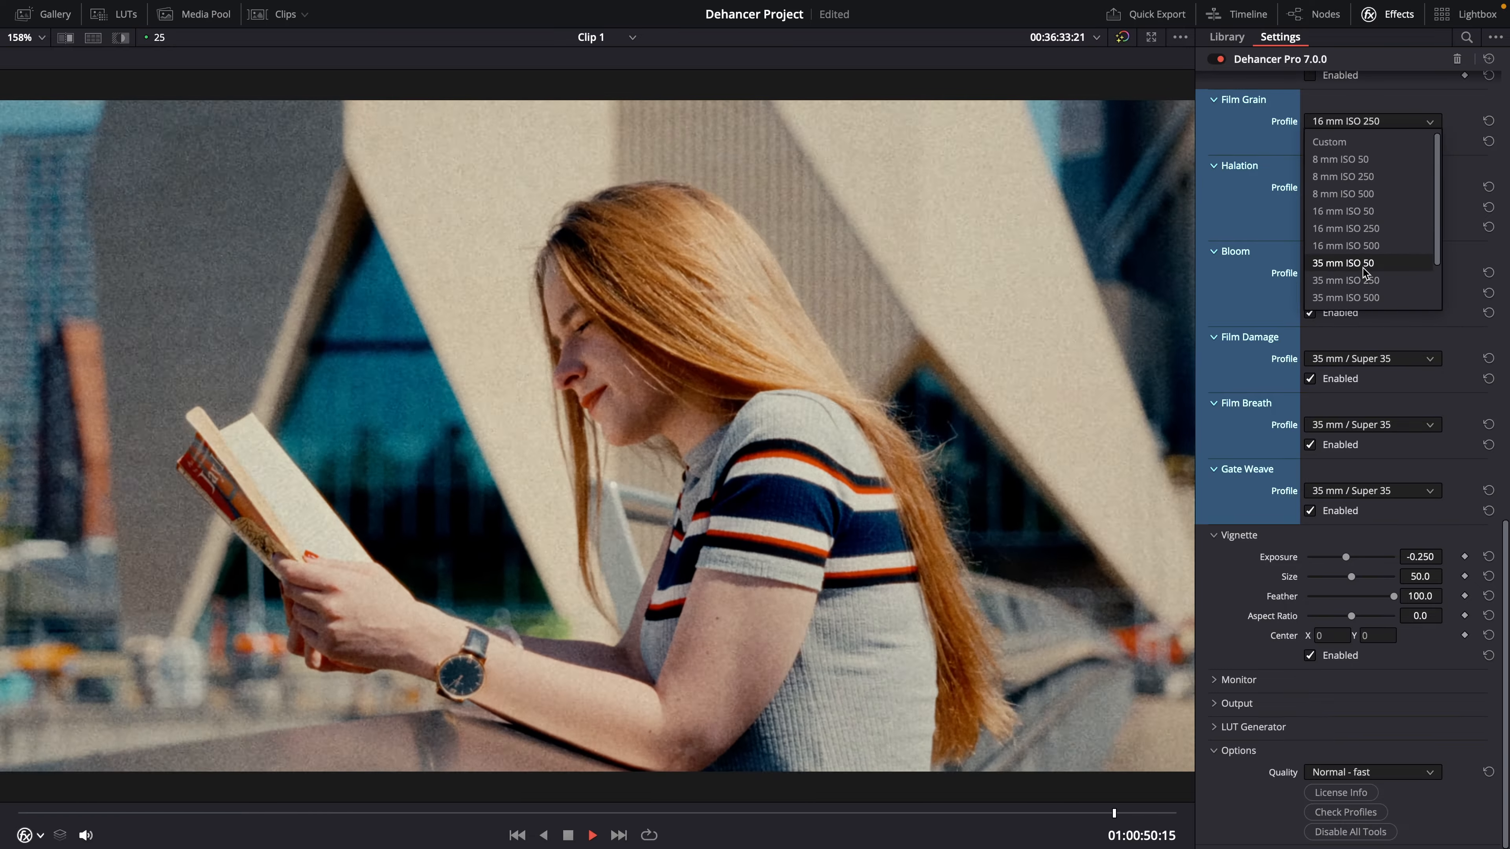
left_click(1362, 267)
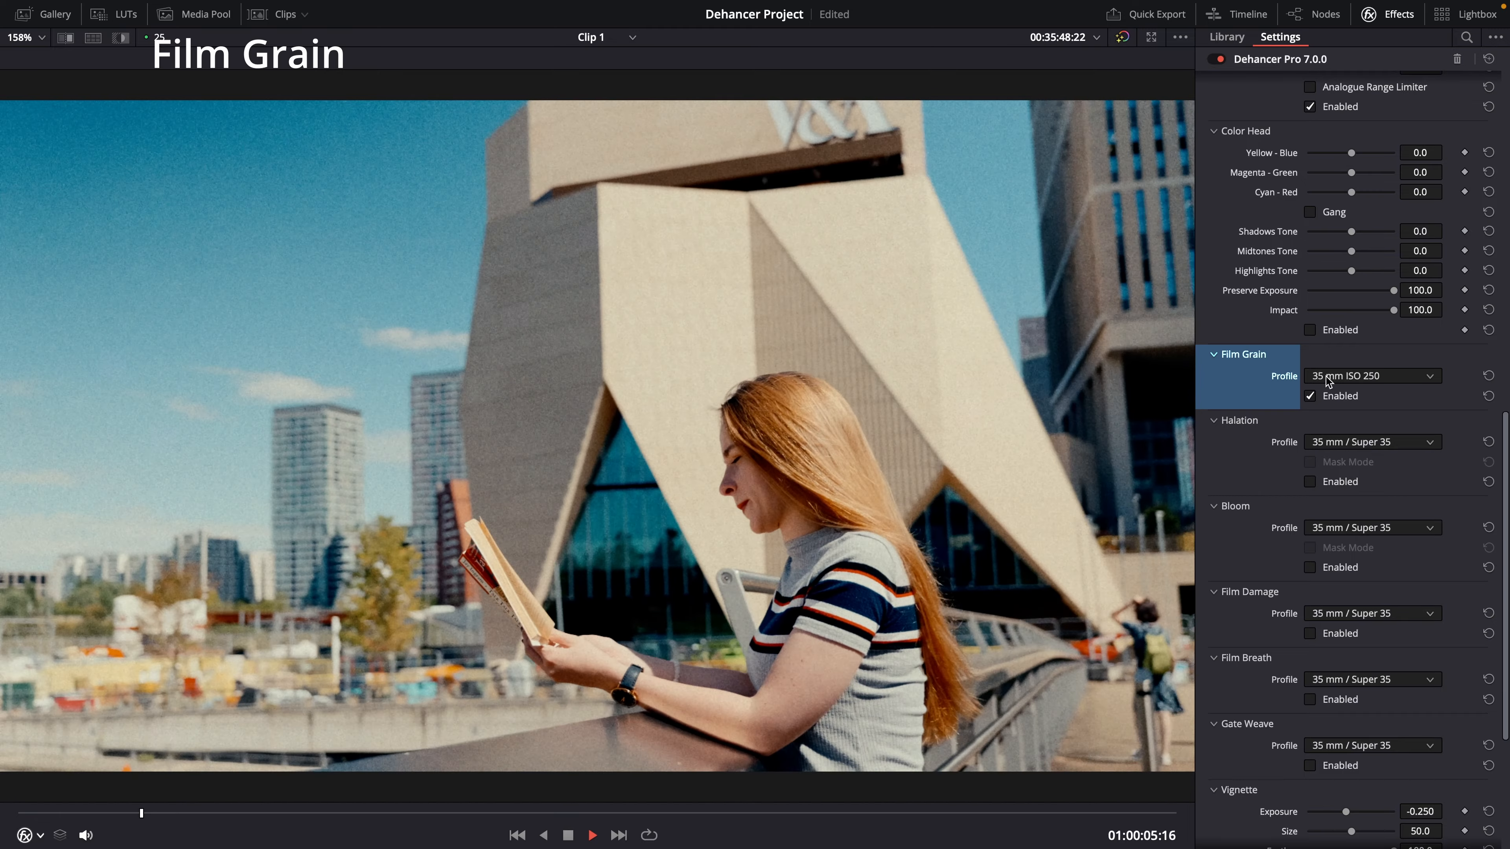
Step: Switch the Film Grain profile to 8 mm ISO 50
left_click(1329, 378)
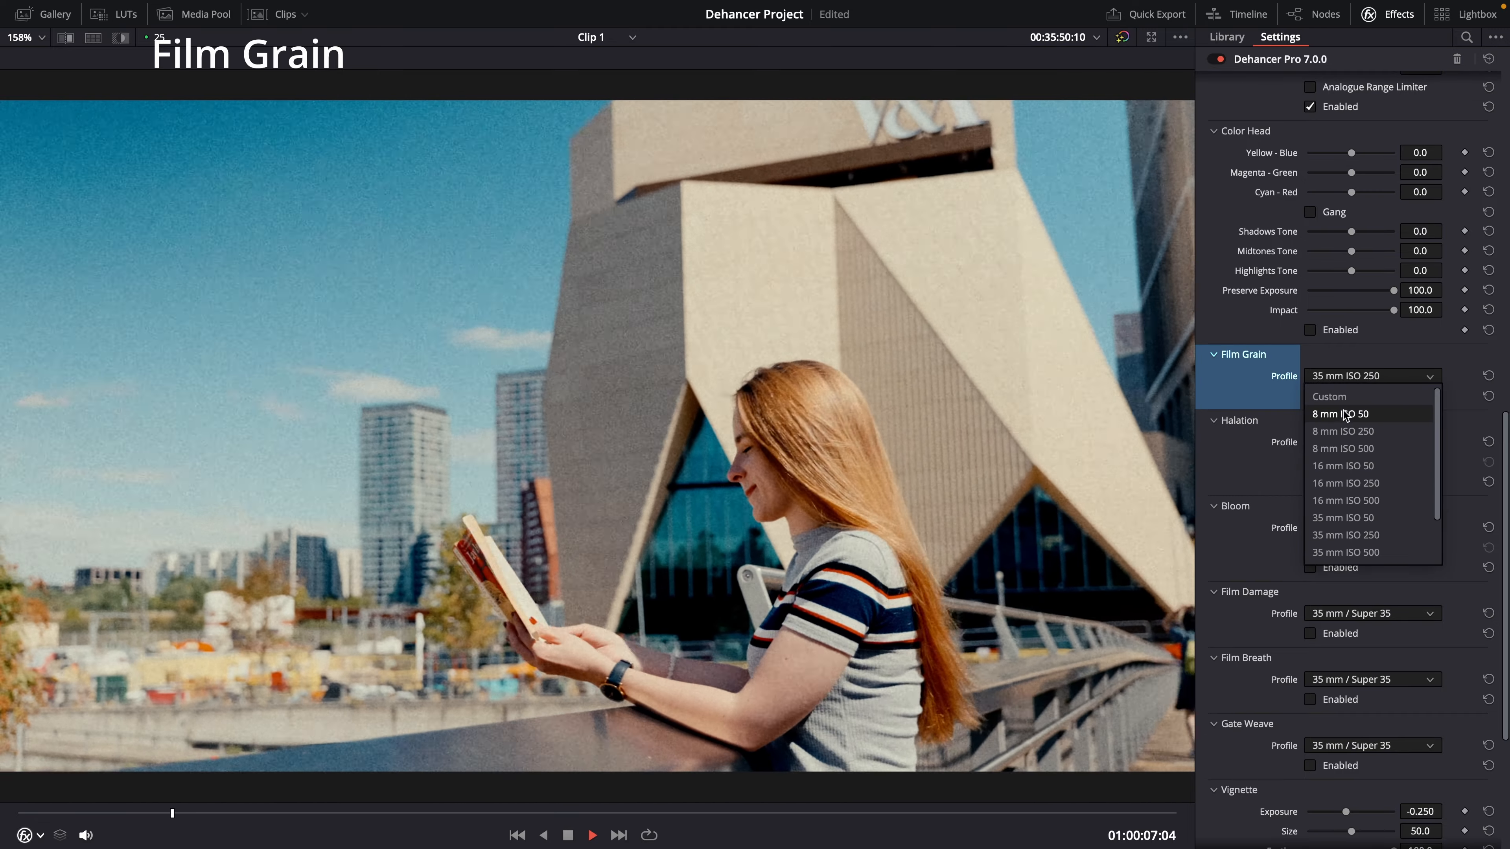
left_click(1345, 414)
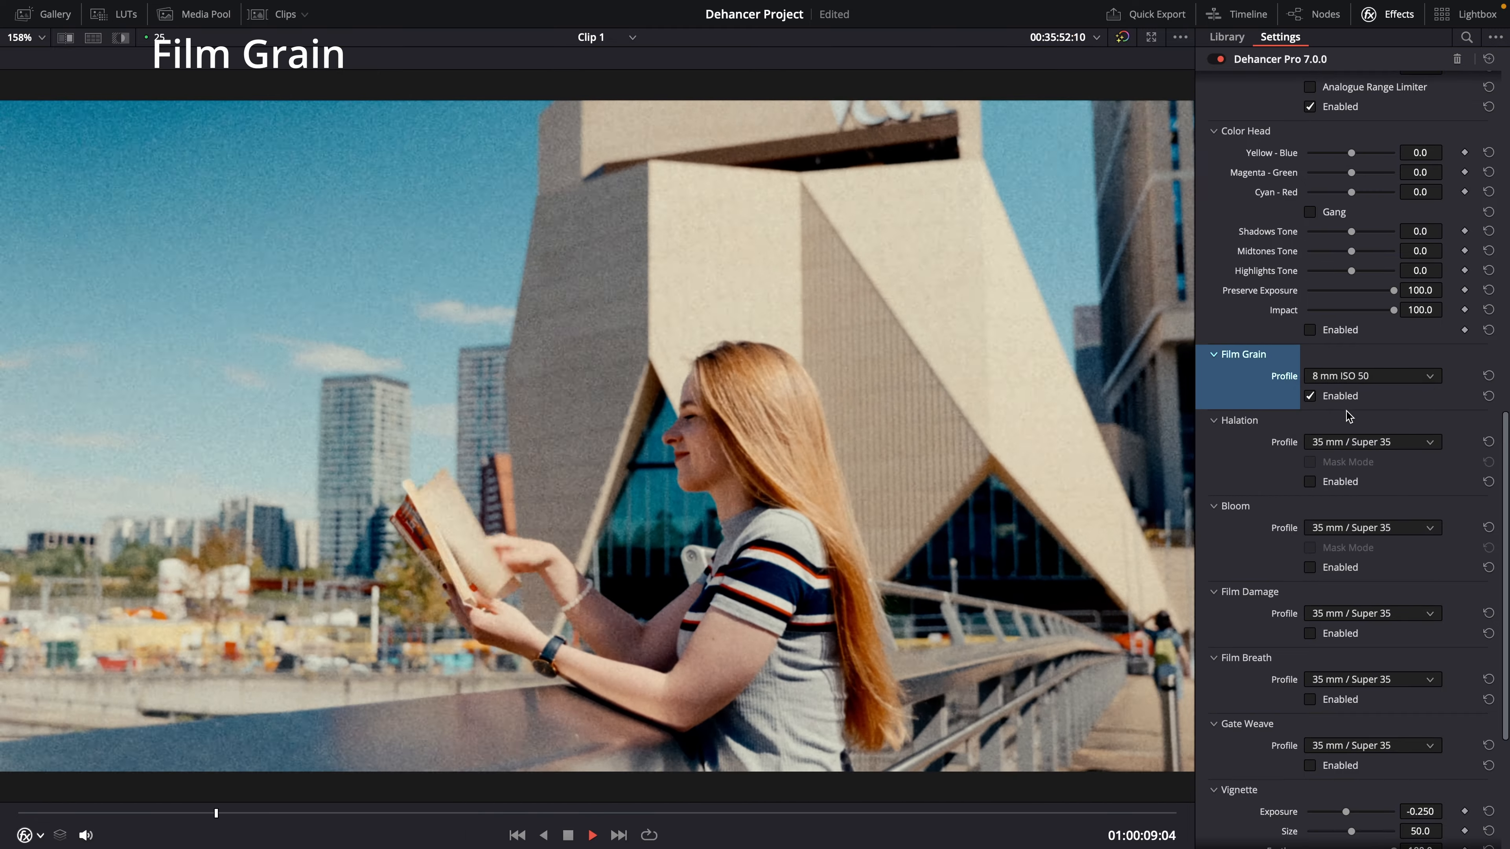
Step: Switch the Film Grain profile to 16 mm ISO 250 and reopen the profile list
left_click(1361, 381)
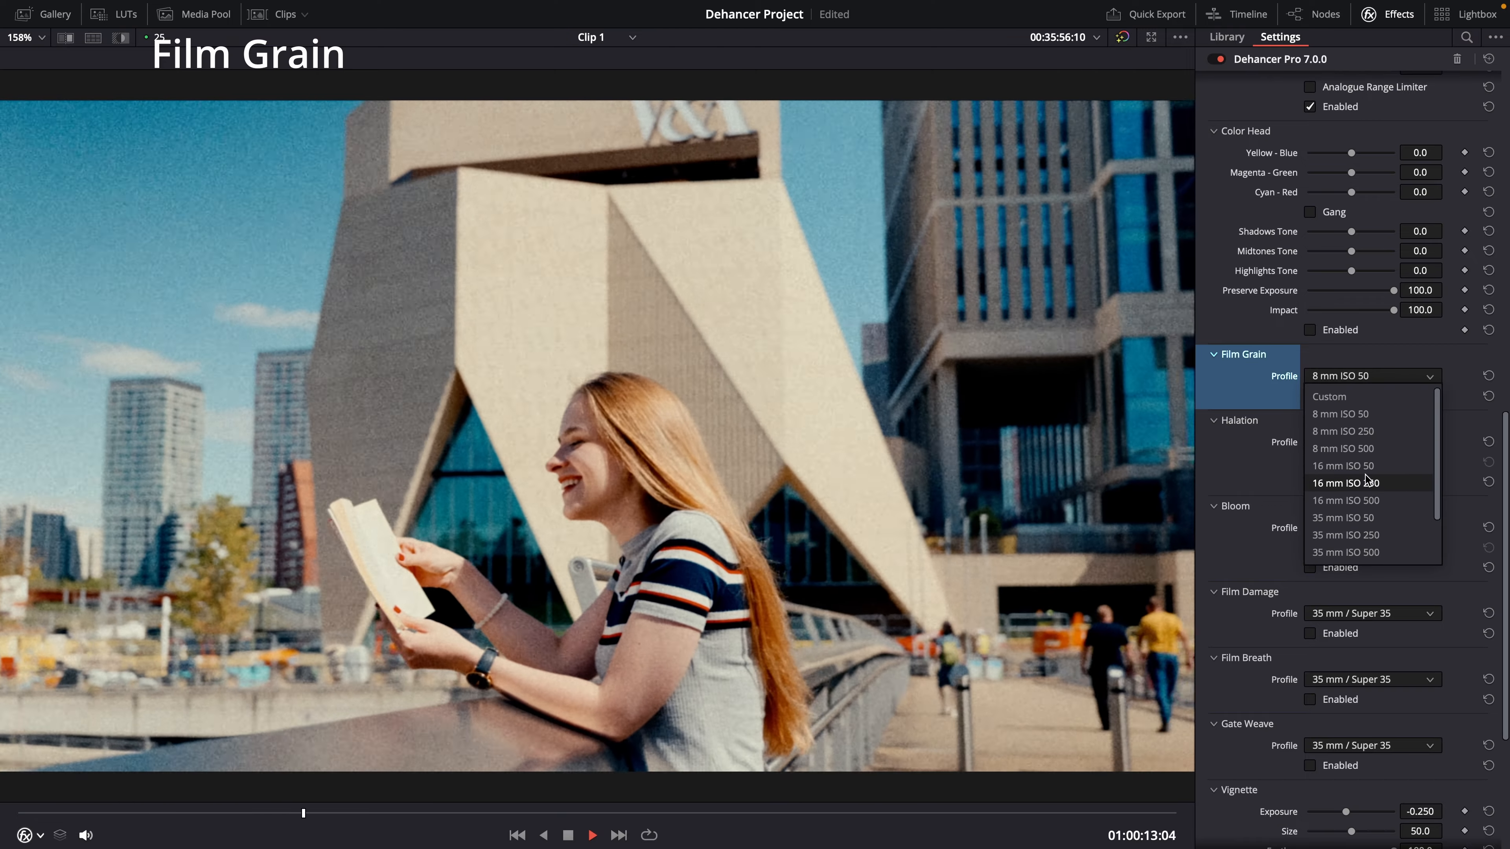
left_click(1366, 482)
left_click(1358, 376)
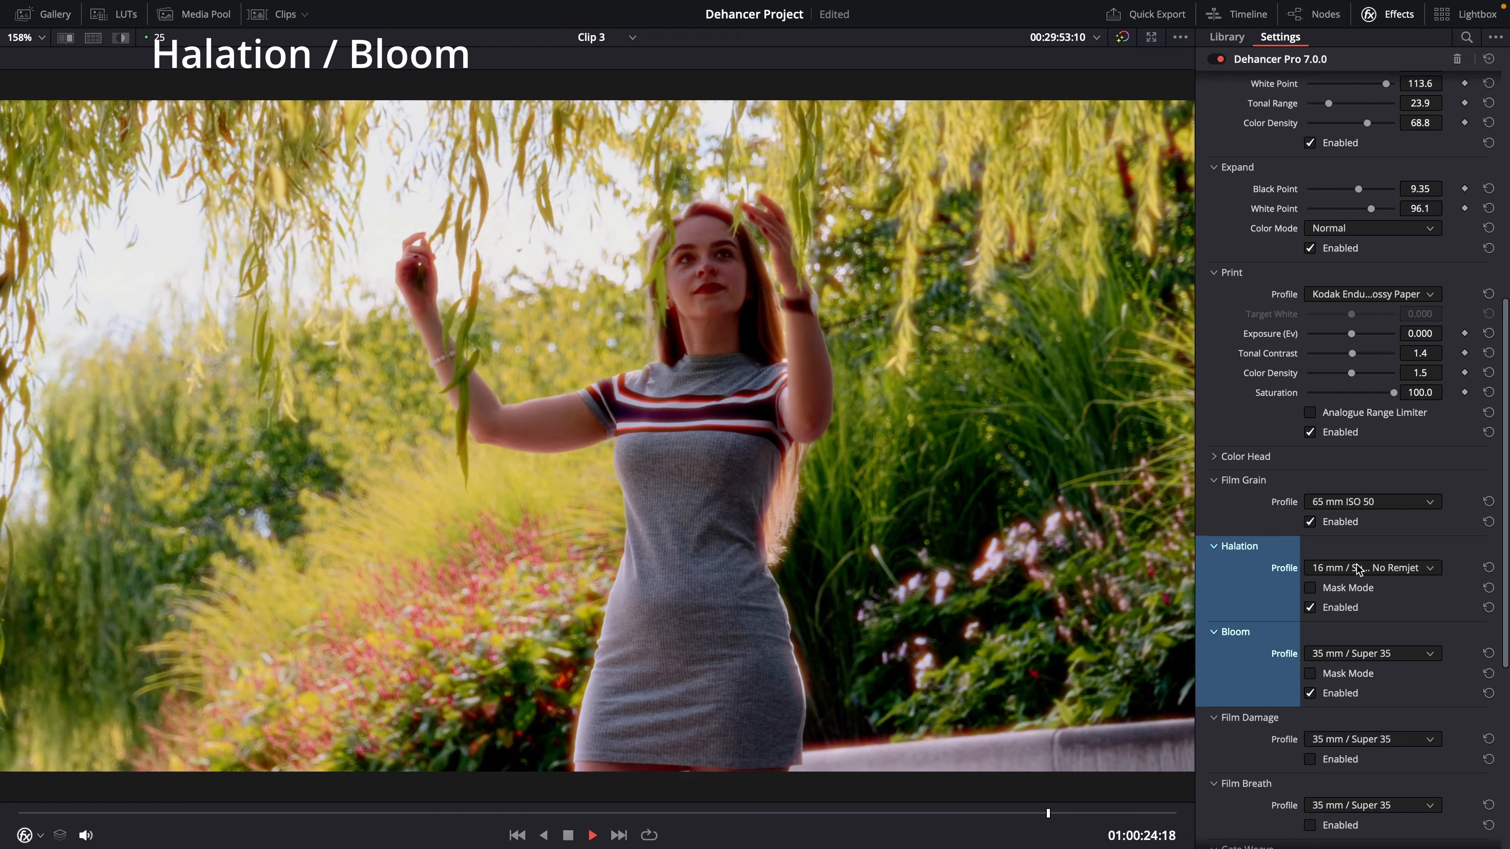
Step: Set Clip 3's Halation profile to 35 mm / Super 35
left_click(1359, 570)
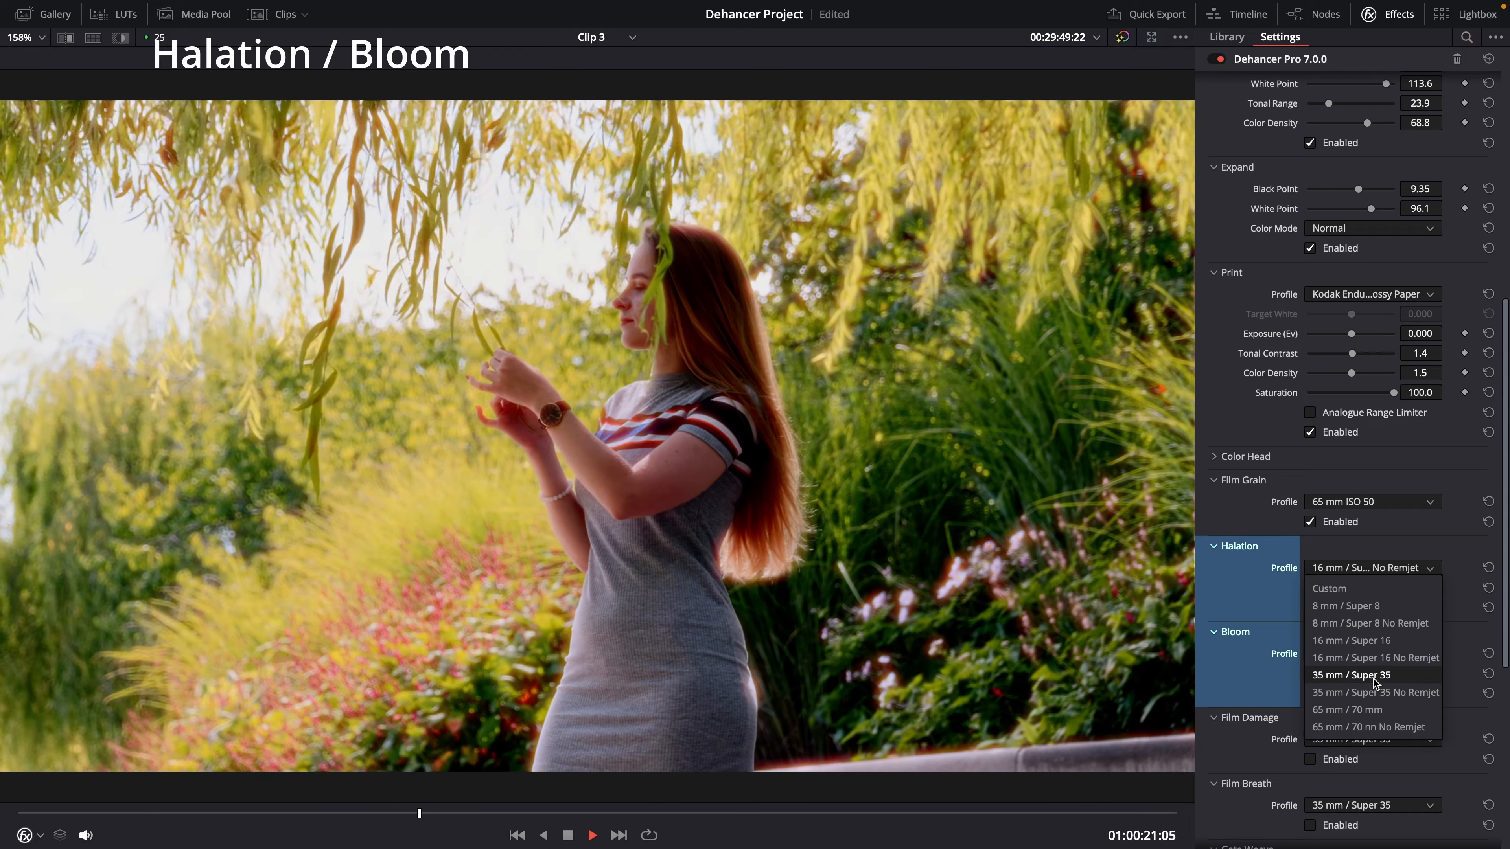
left_click(1375, 676)
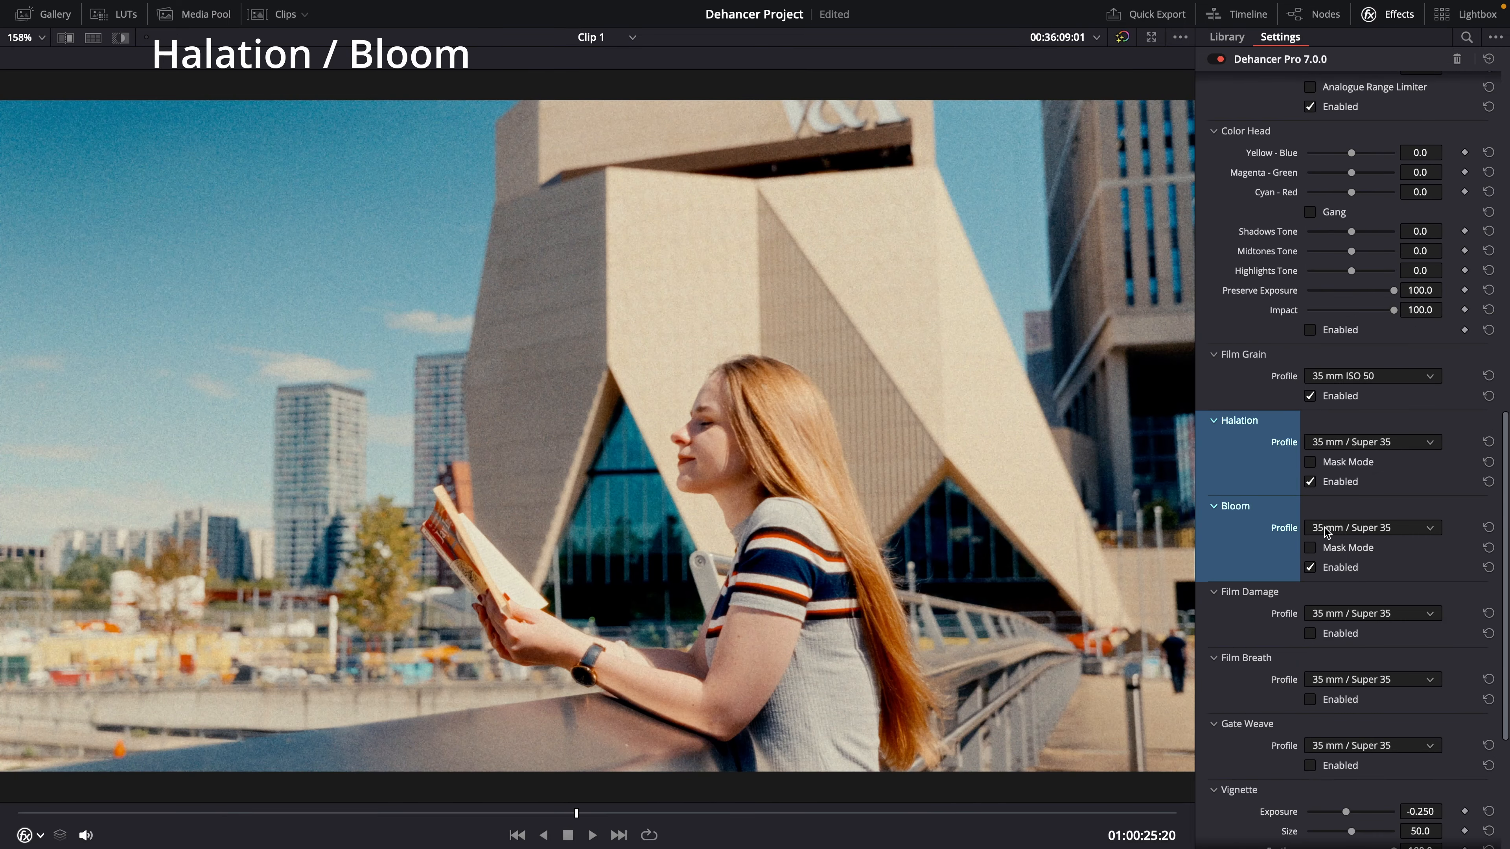
Step: Try the Bloom profiles 8 mm / Super 8 and 65 mm / 70 mm
left_click(1324, 528)
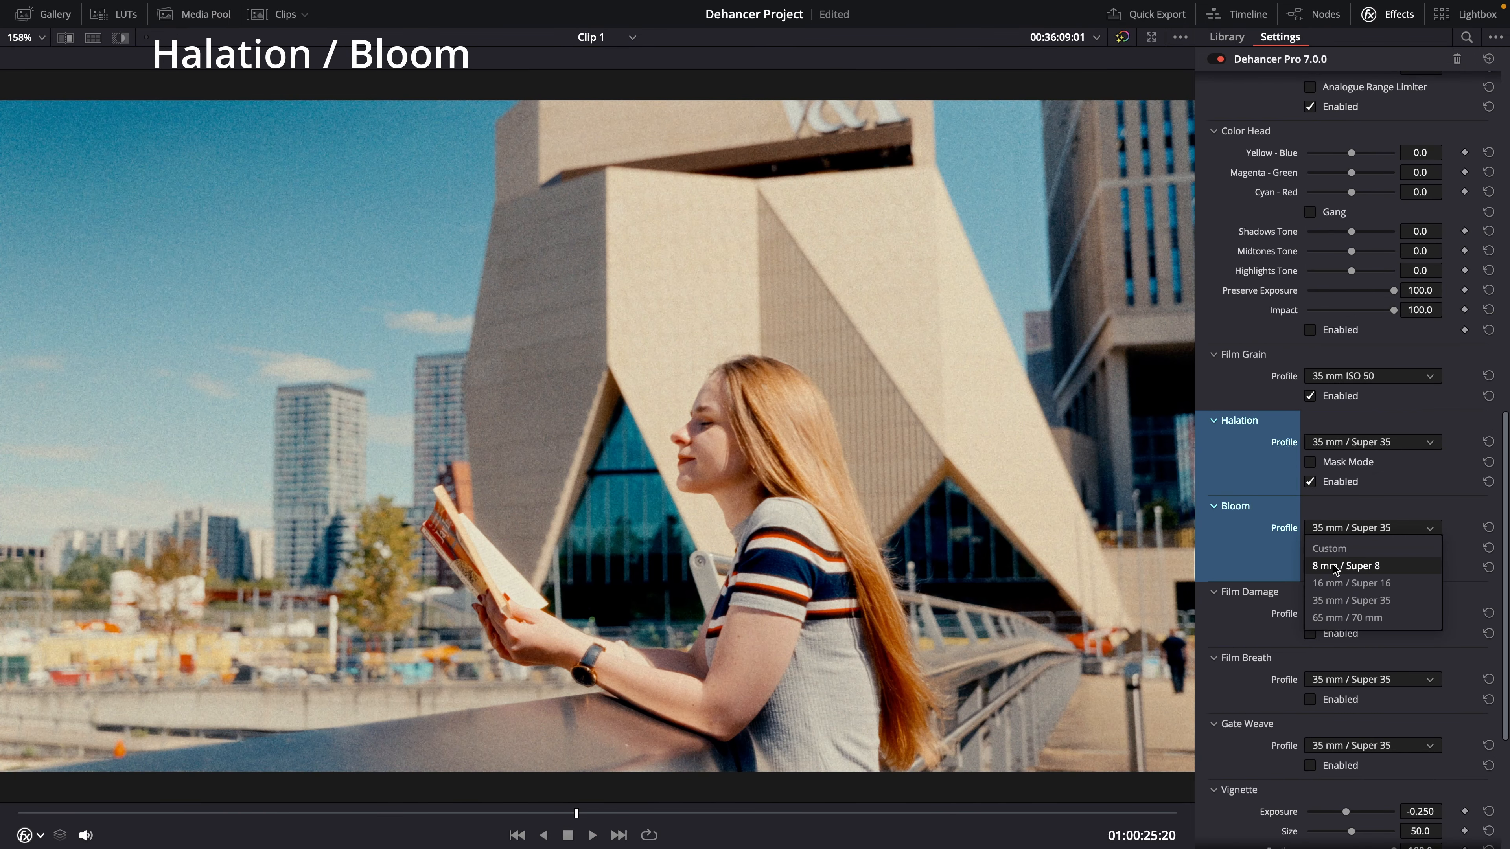
left_click(1333, 565)
left_click(1333, 529)
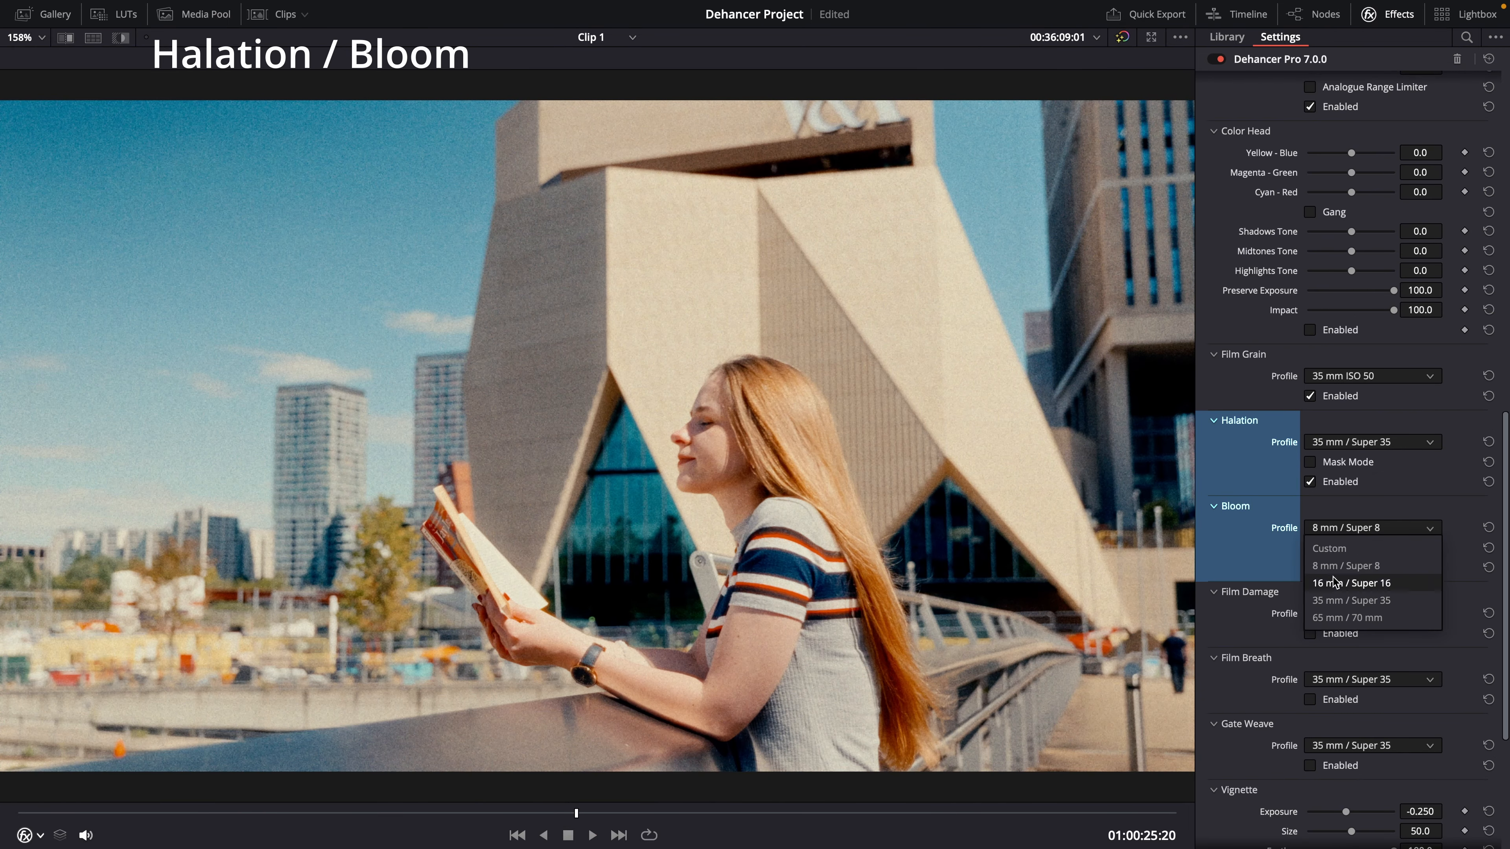
left_click(1334, 618)
Step: Set the Bloom profile to 16 mm / Super 16
left_click(1334, 530)
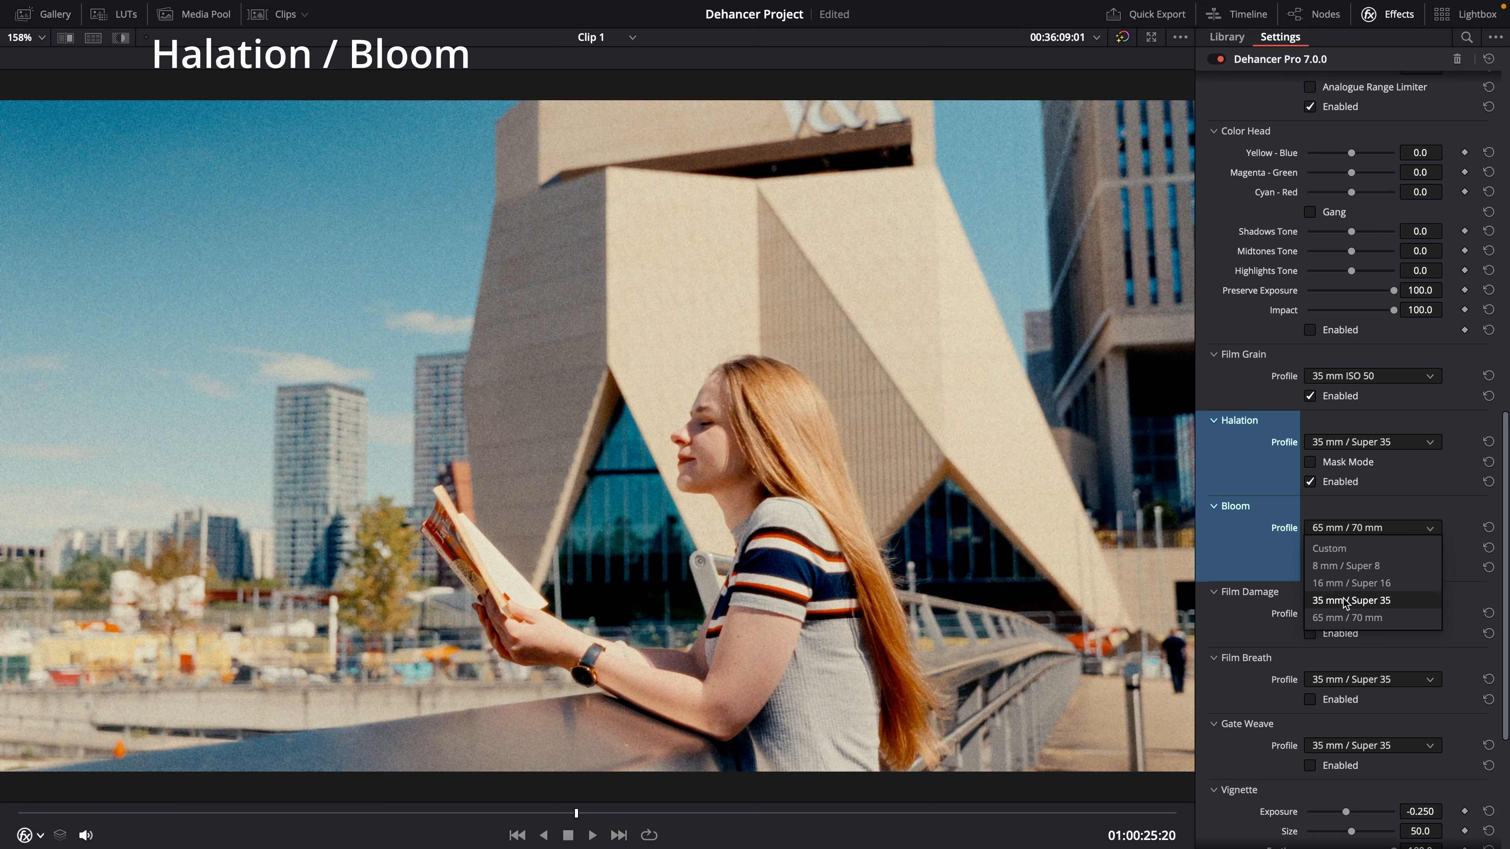
left_click(1342, 586)
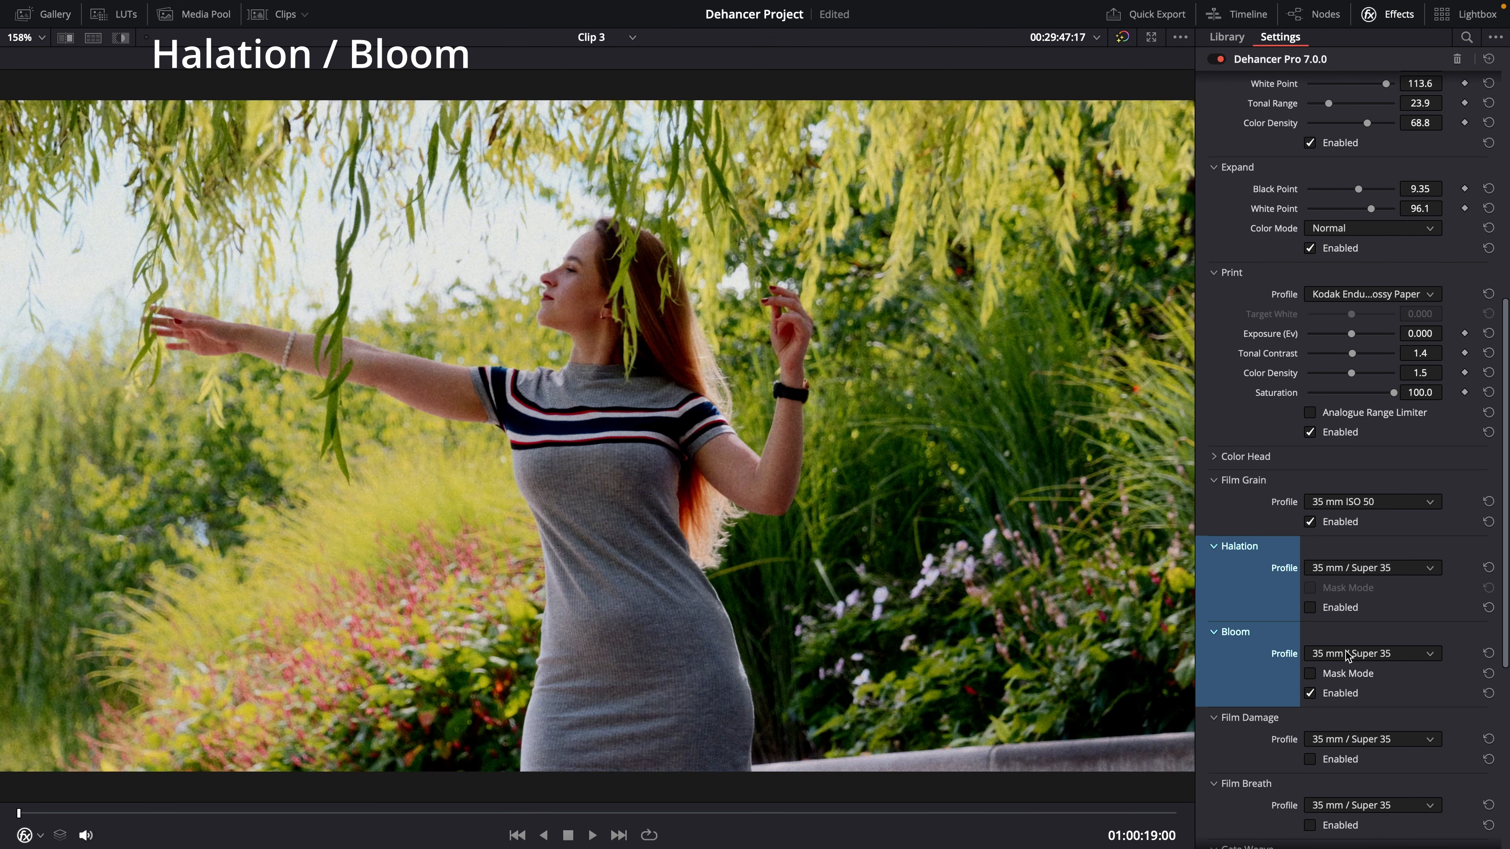
Step: On Clip 3, switch the Bloom profile to 8 mm / Super 8 and back to 35 mm / Super 35
left_click(1347, 655)
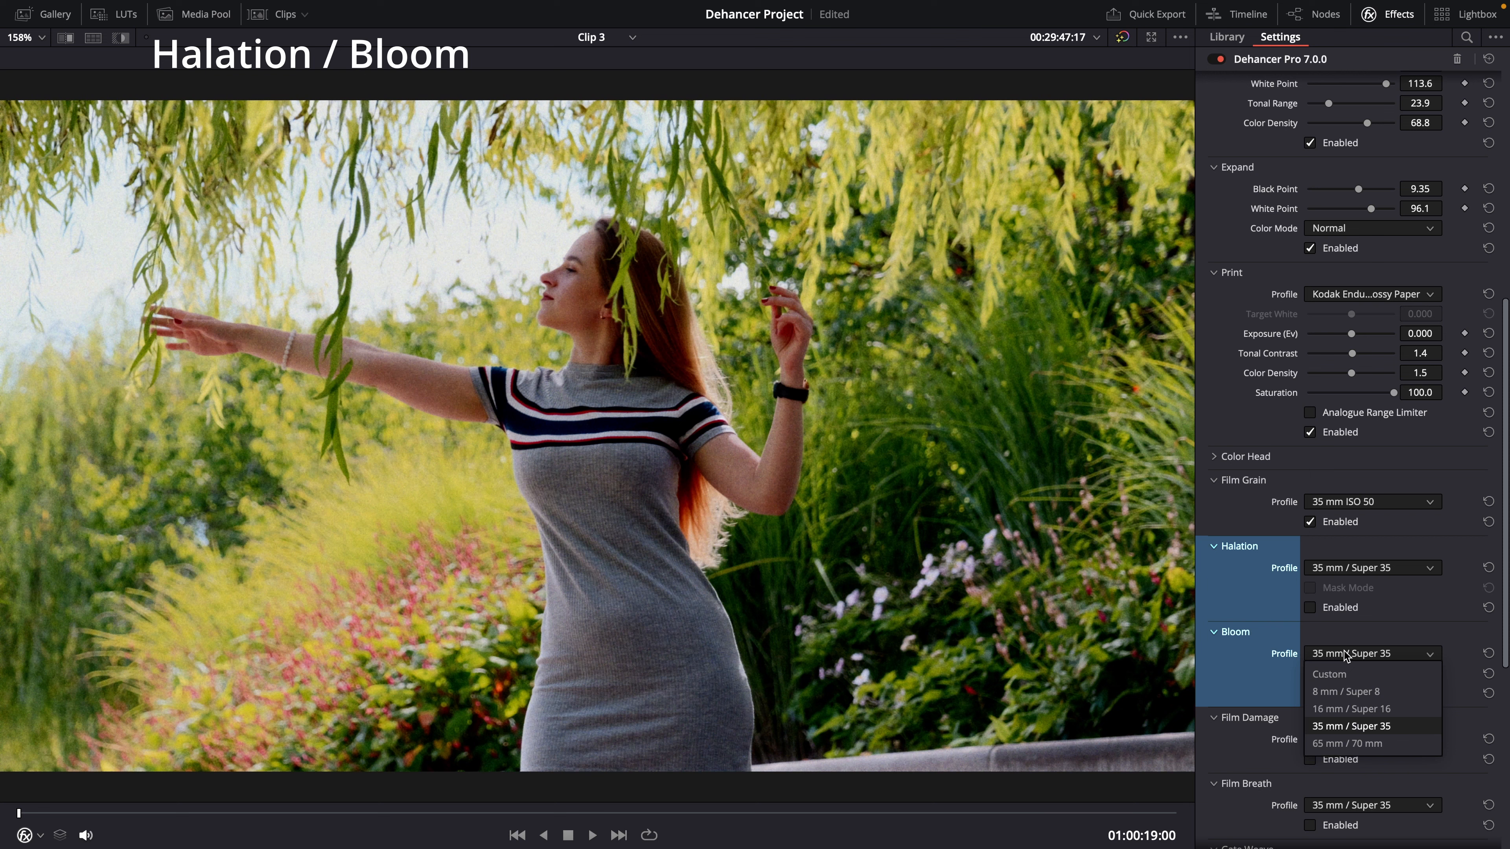
left_click(1347, 691)
left_click(1340, 656)
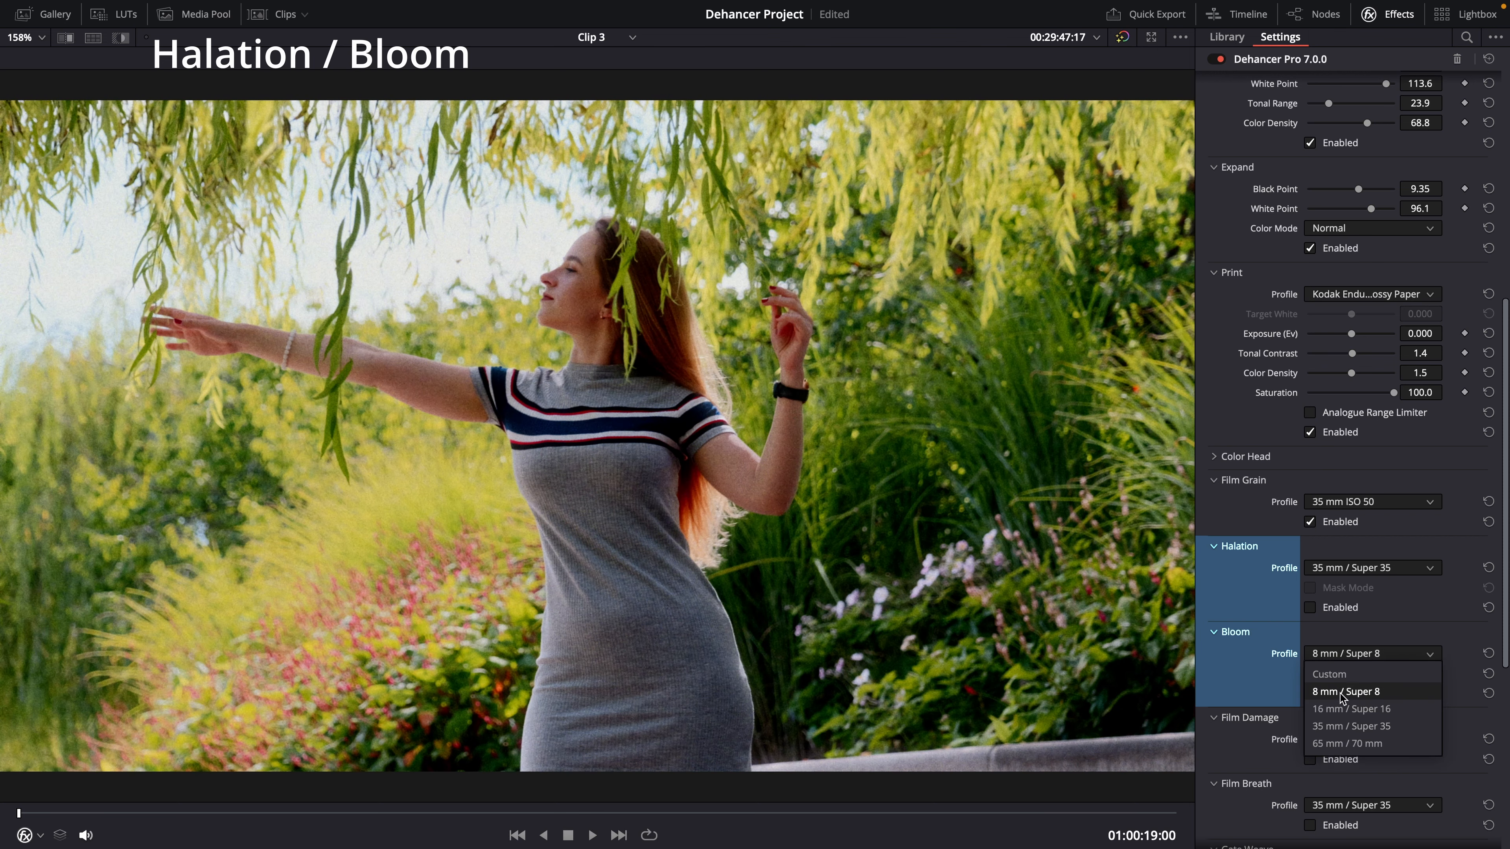
left_click(1343, 726)
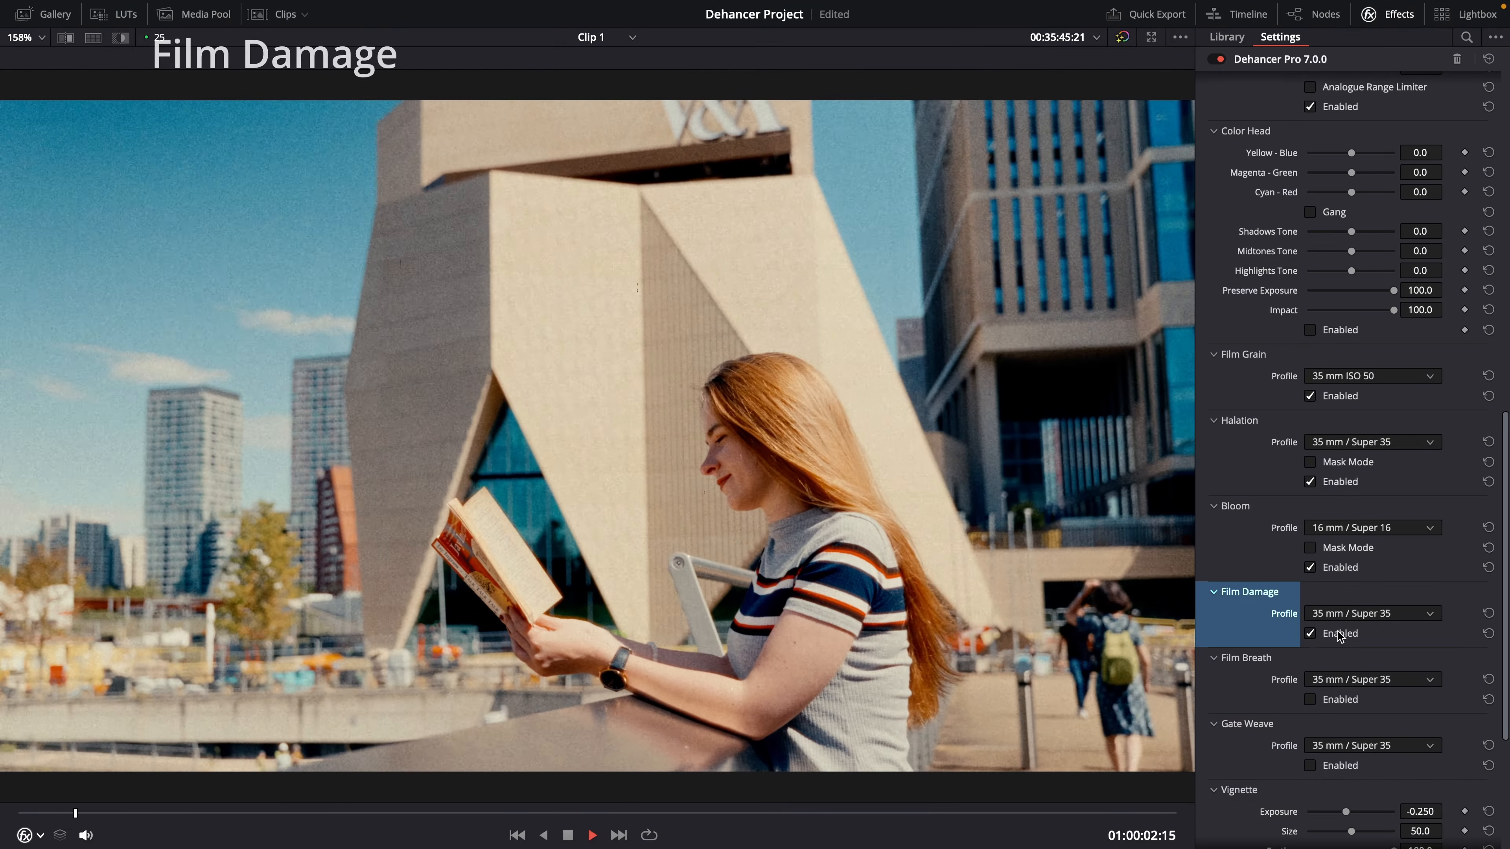
Step: Try the Film Damage profiles 8 mm / Super 8 and 16 mm / Super 16
left_click(1339, 618)
left_click(1342, 651)
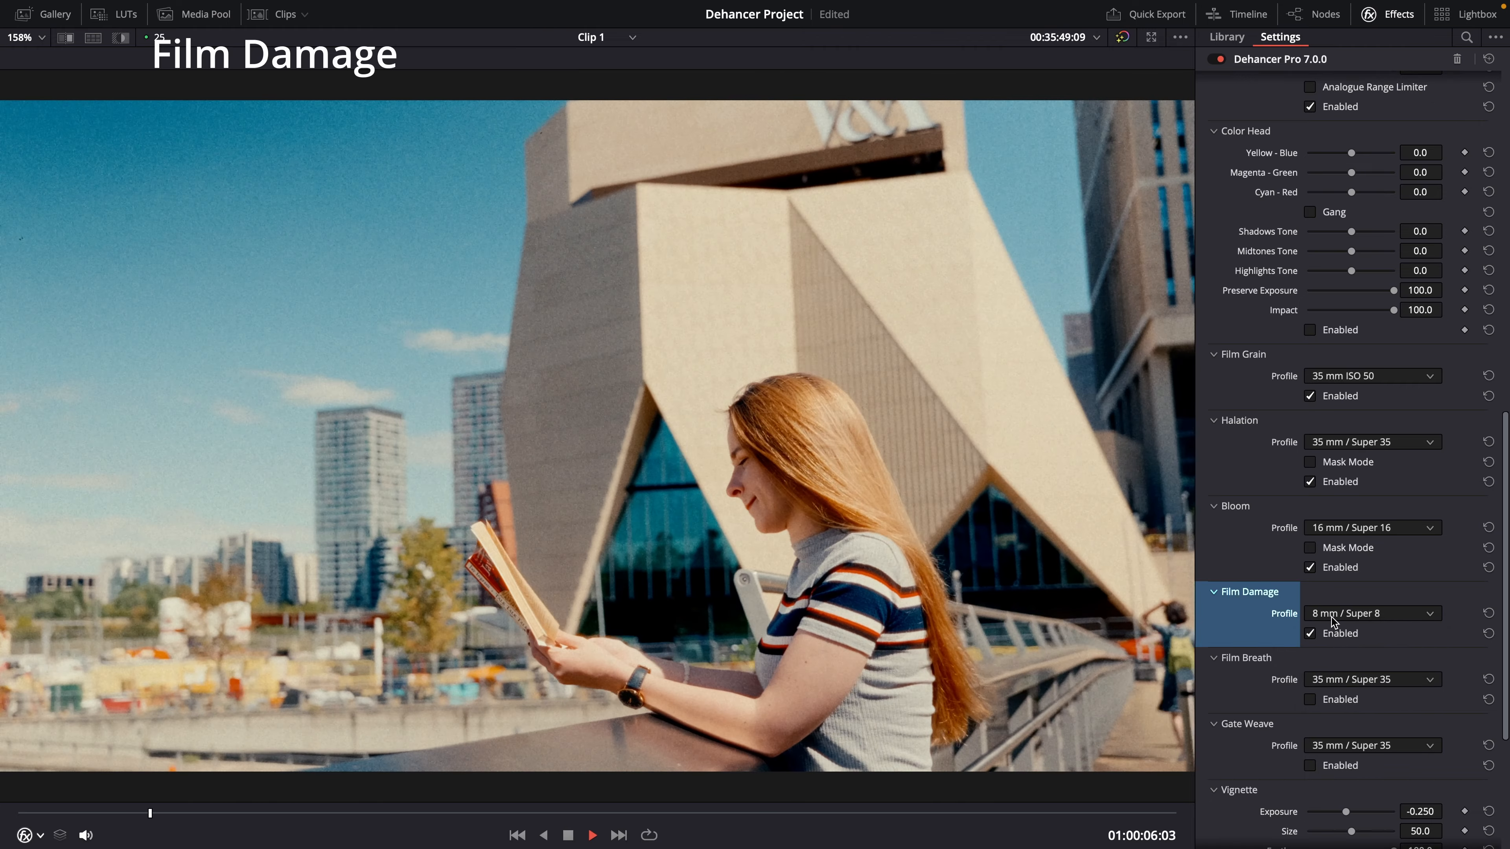
left_click(1333, 620)
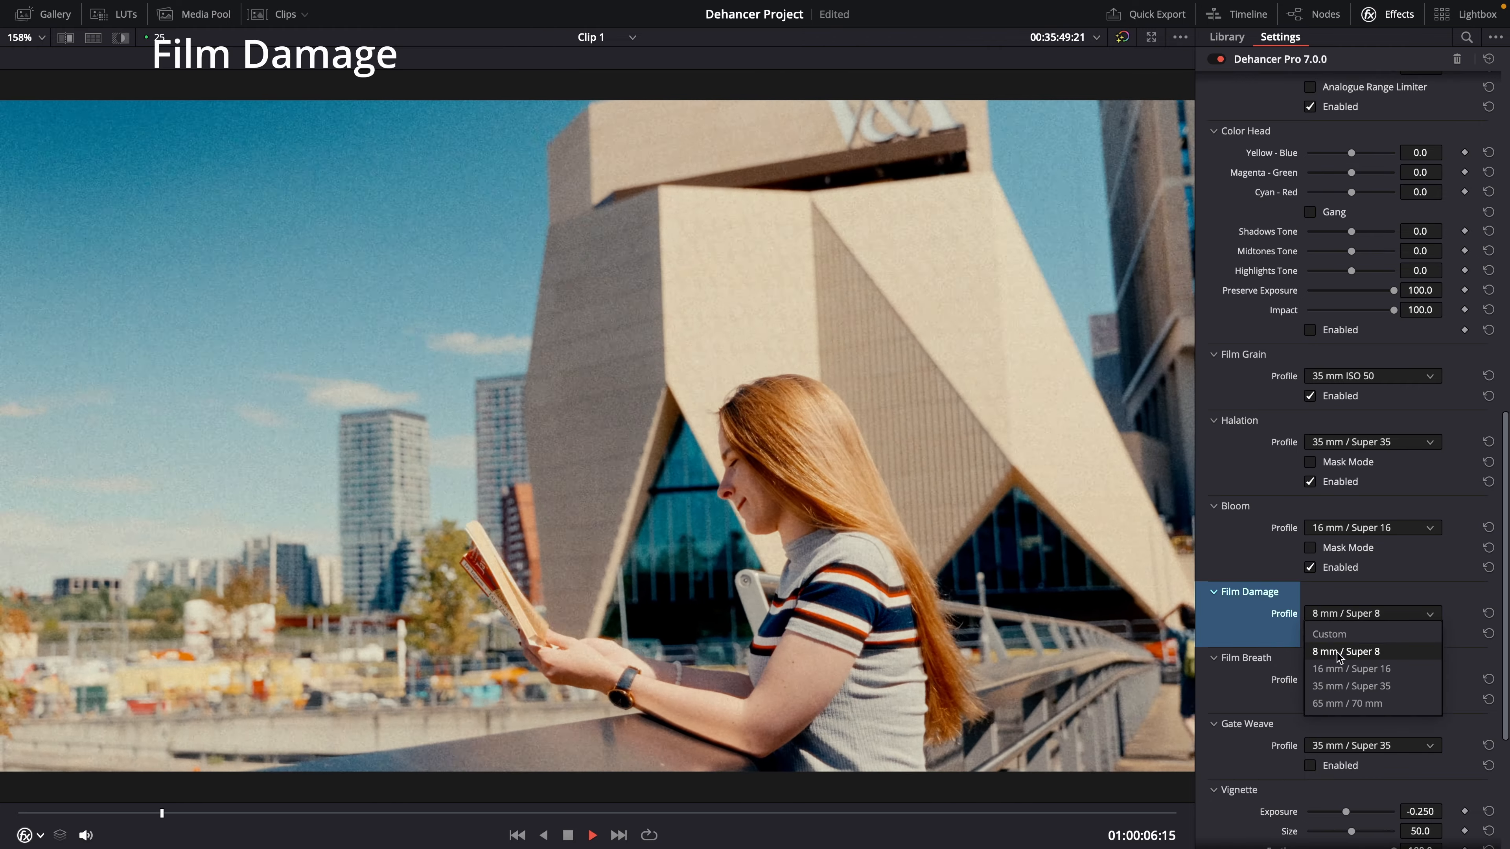
left_click(1339, 666)
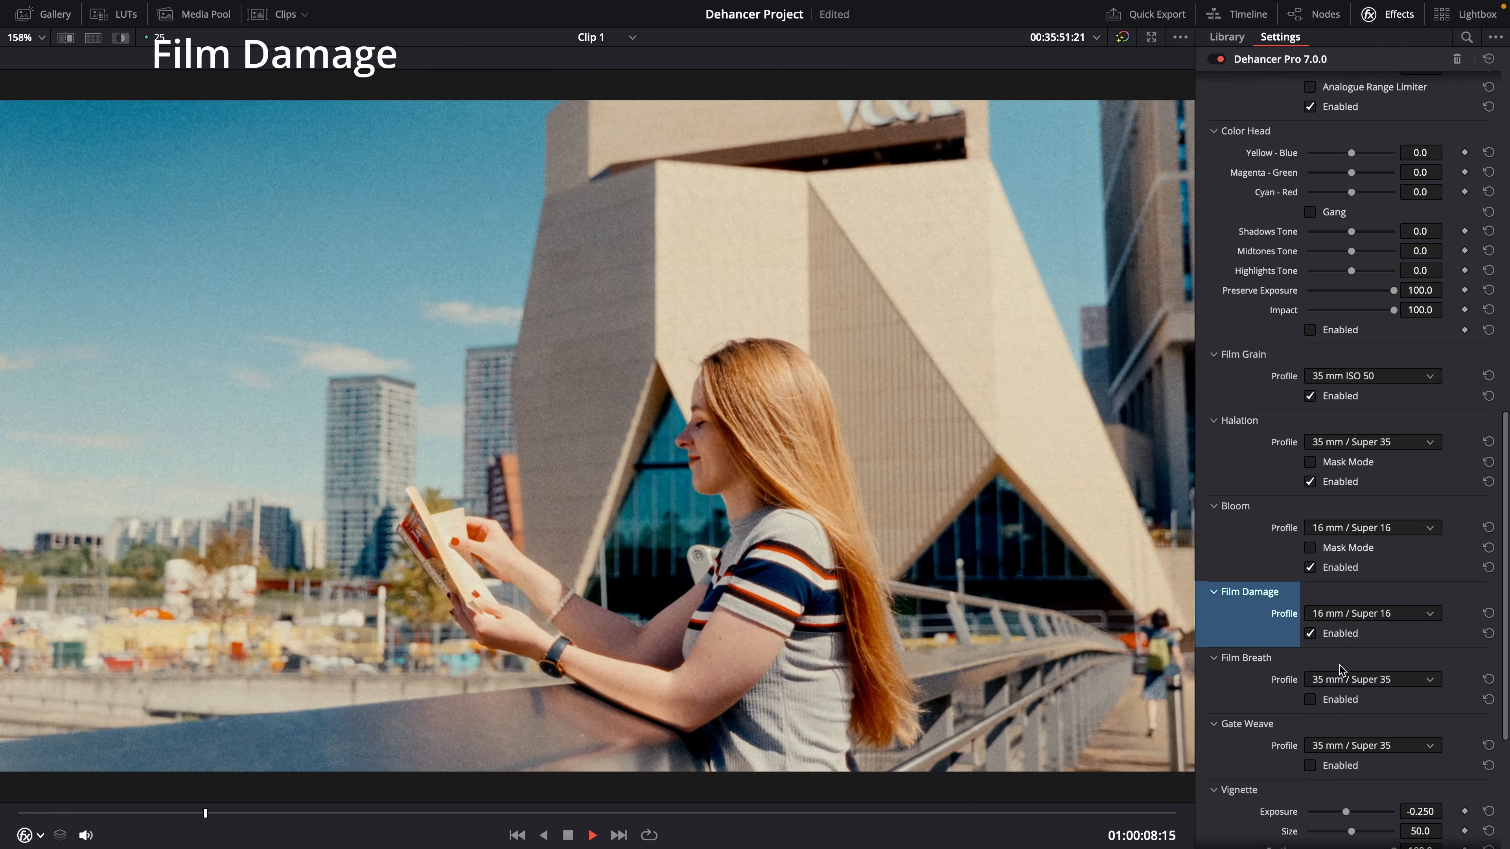
Step: Set the Film Damage profile to 35 mm / Super 35
left_click(1337, 610)
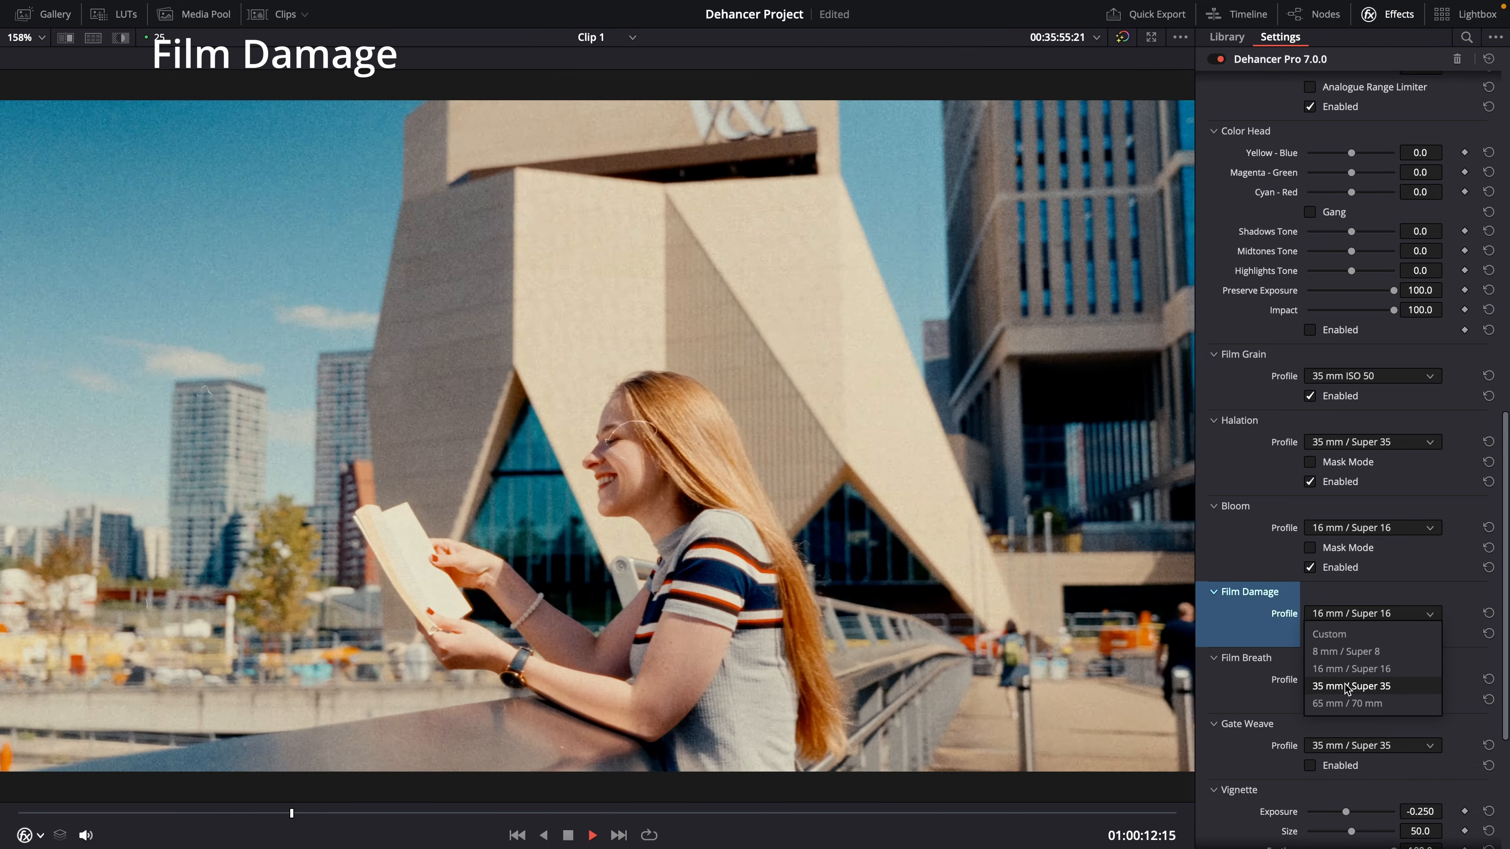
left_click(1344, 684)
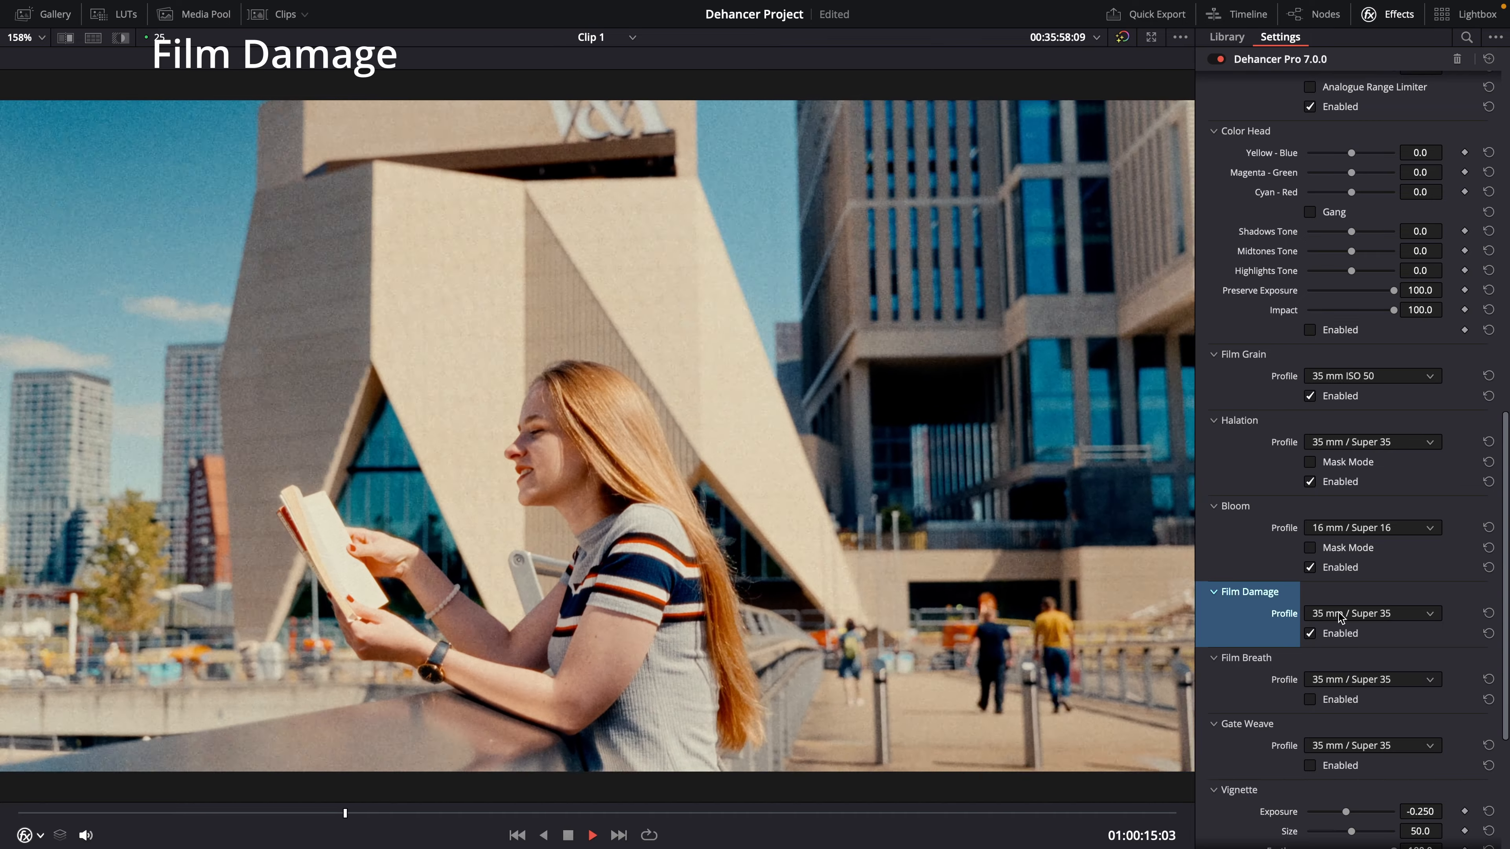
Step: Switch the Film Damage profile to Custom, review its dust, hairs and scratches settings, and return to 35 mm / Super 35
left_click(1339, 613)
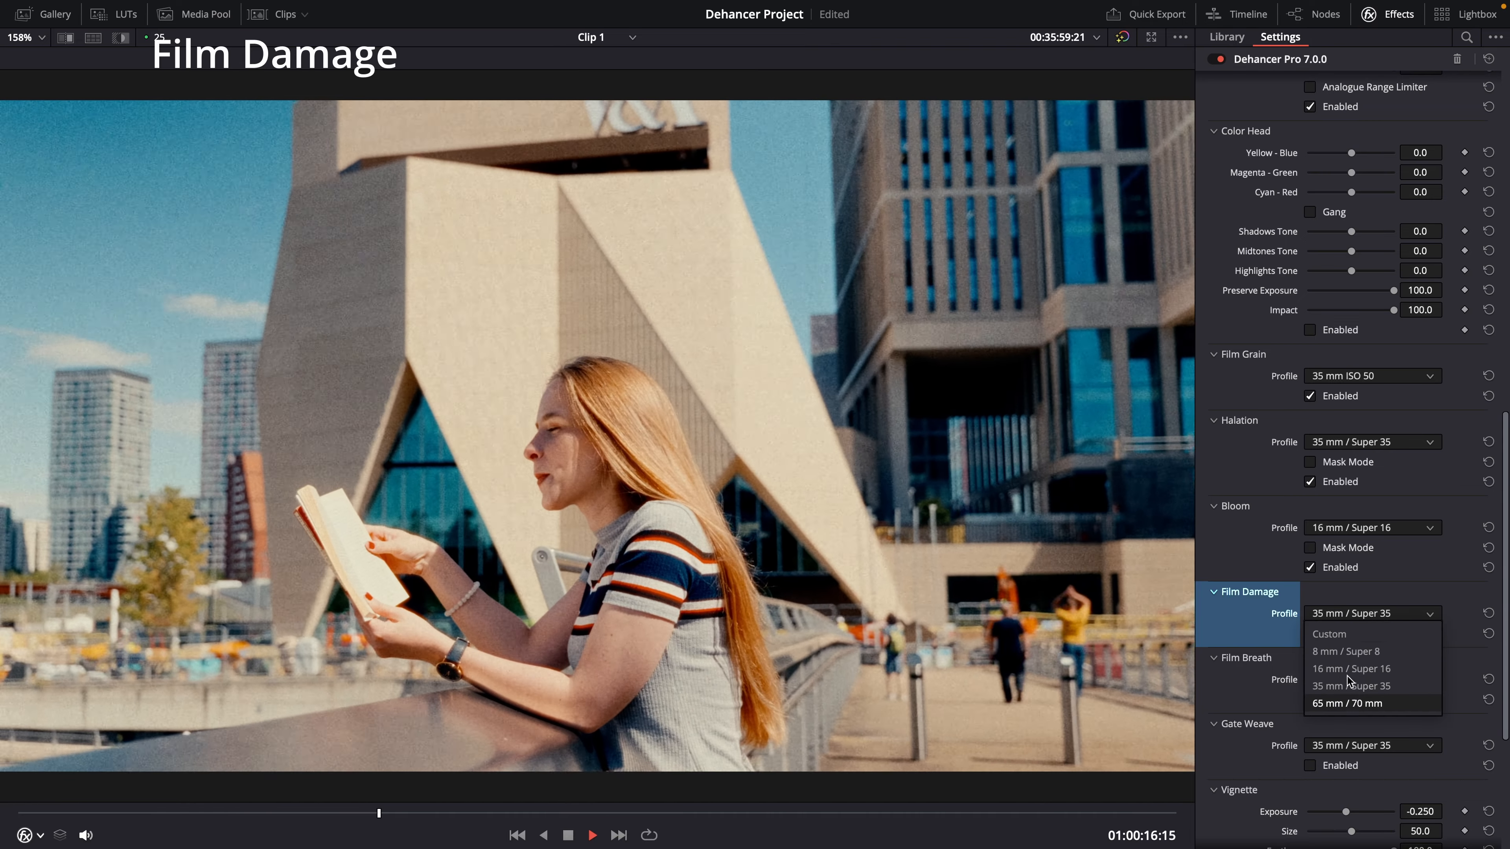
left_click(1329, 634)
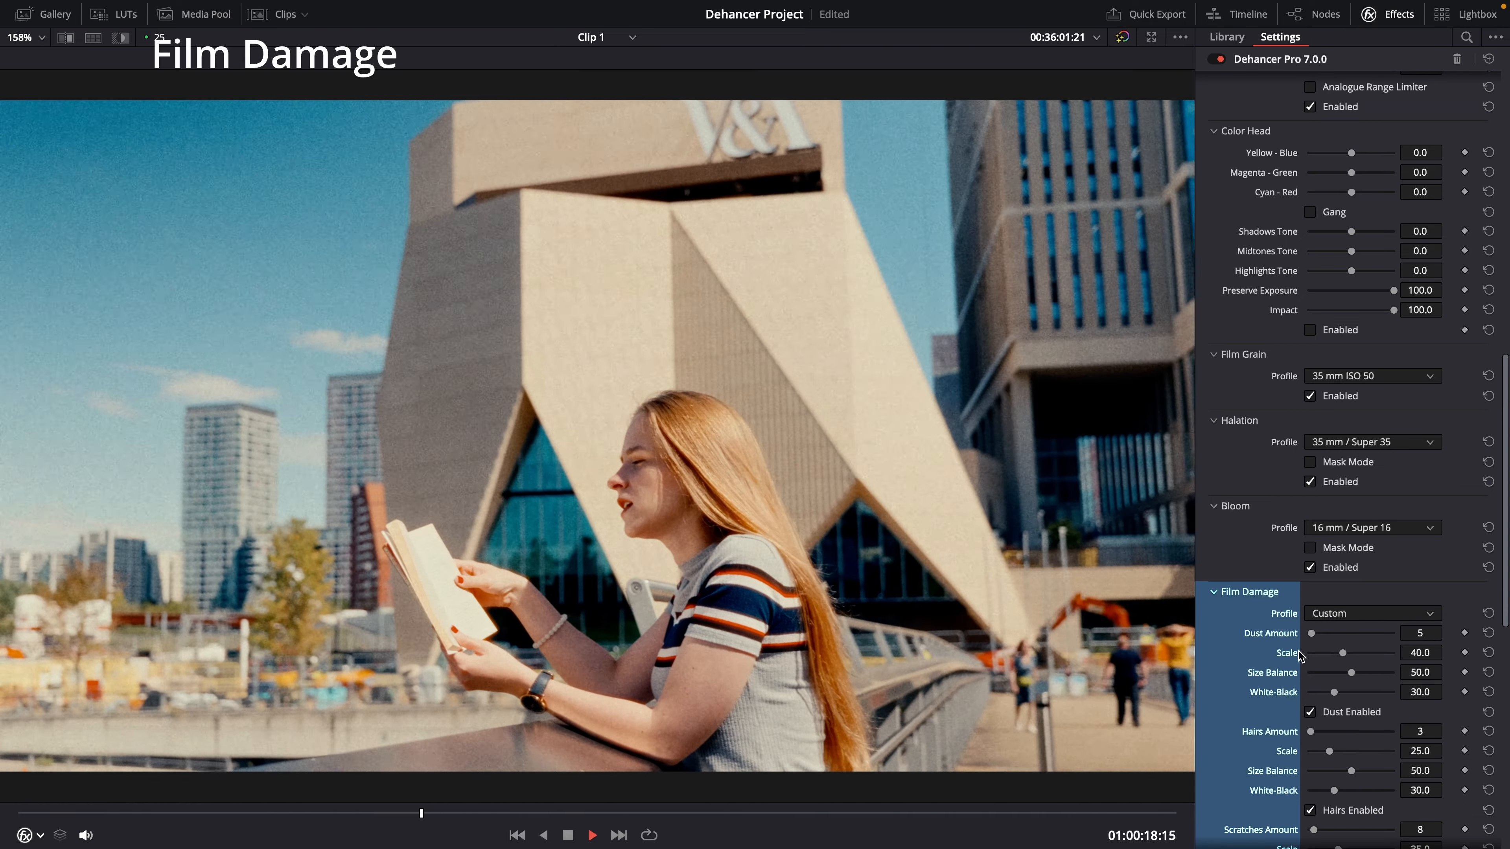
scroll(1297, 654, "down", 5)
scroll(1298, 653, "down", 2)
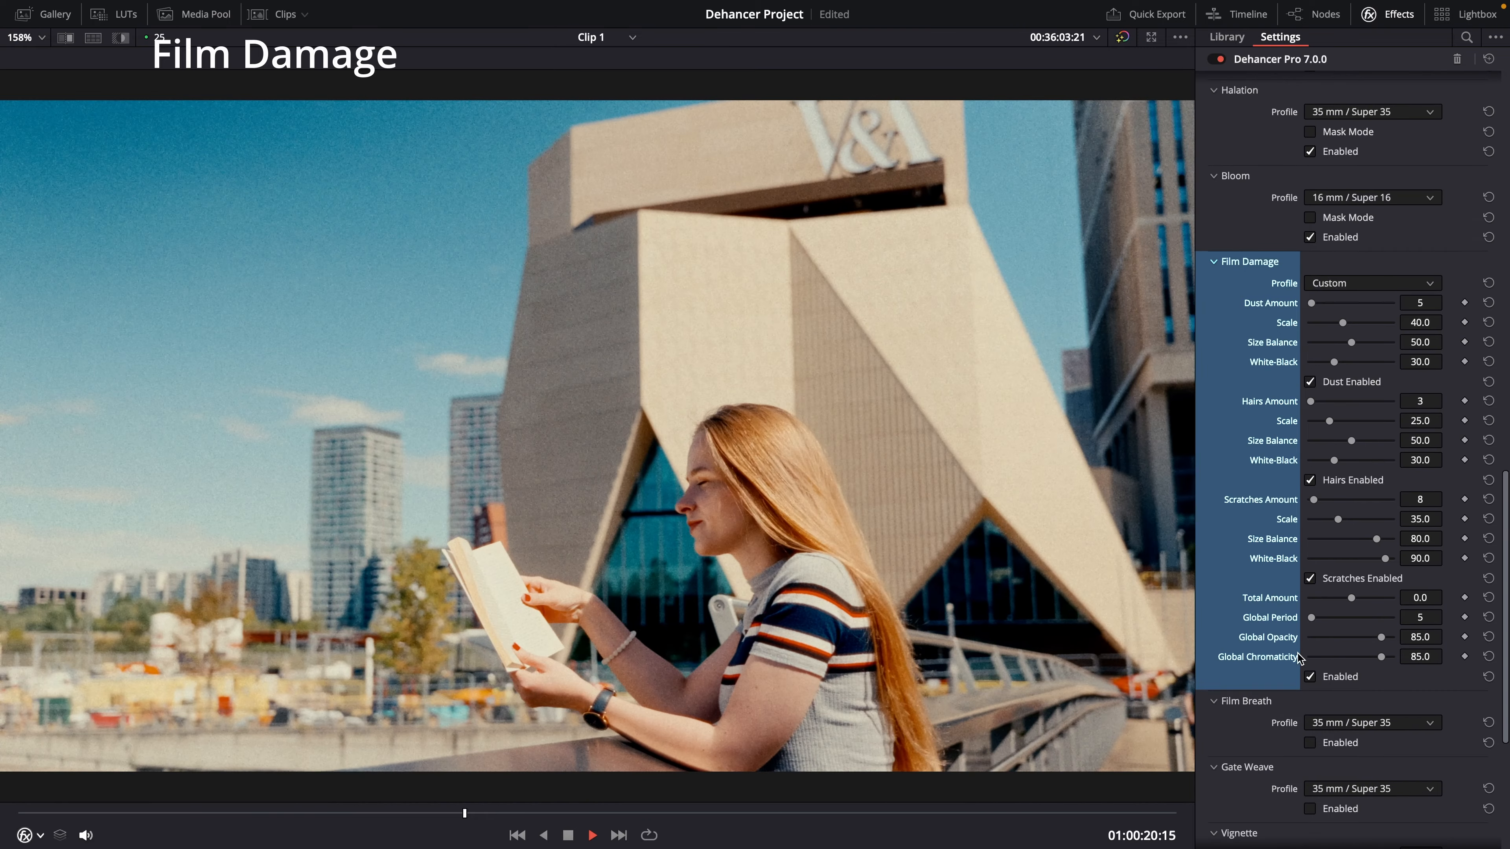
left_click(1339, 284)
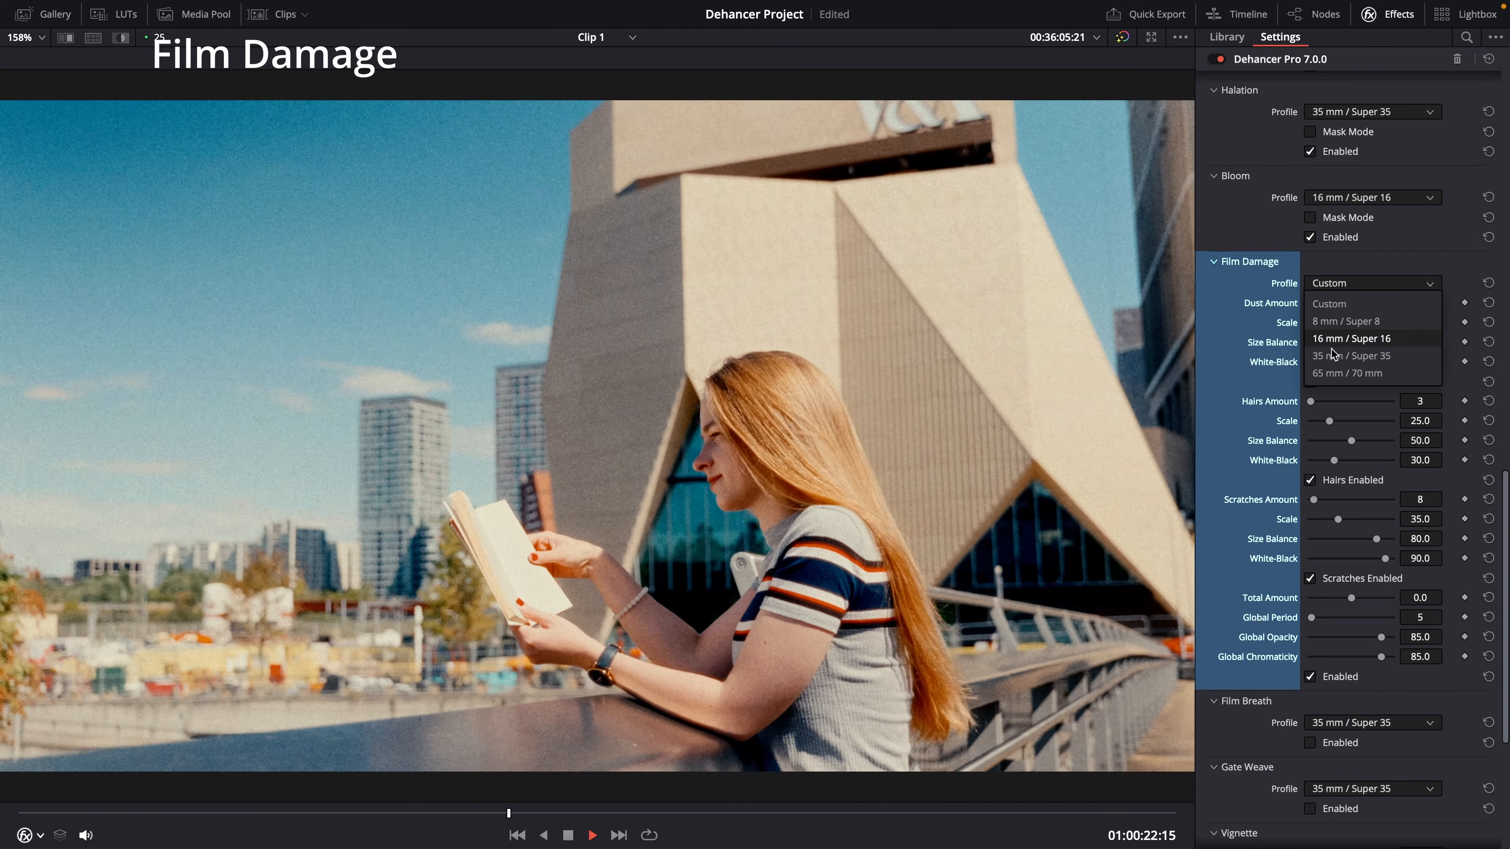
left_click(1337, 351)
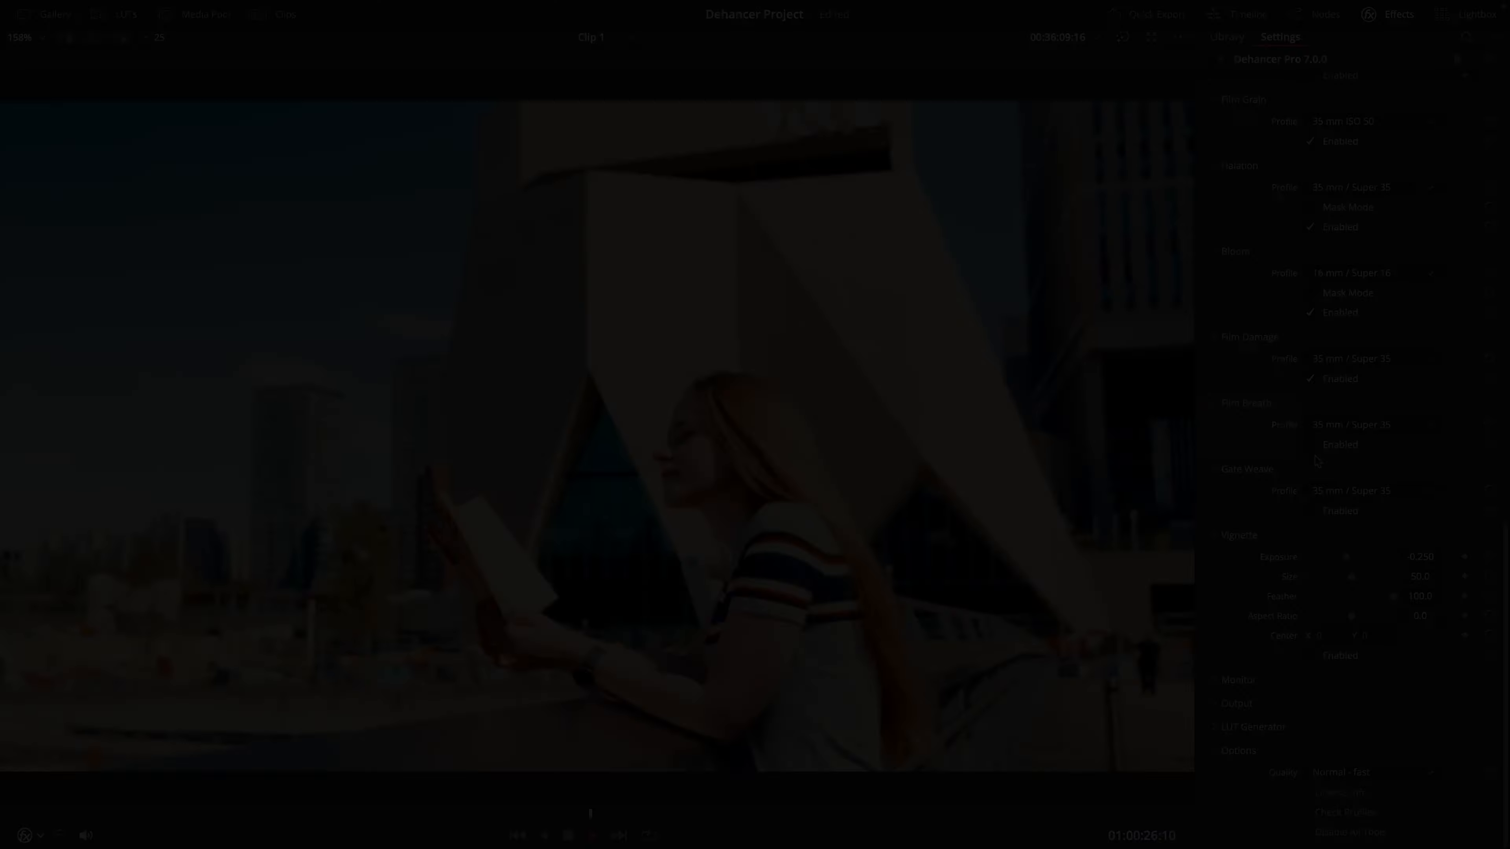
Step: Try the Film Breath profiles 8 mm / Super 8 and 16 mm / Super 16, then set it to 35 mm / Super 35
left_click(1331, 425)
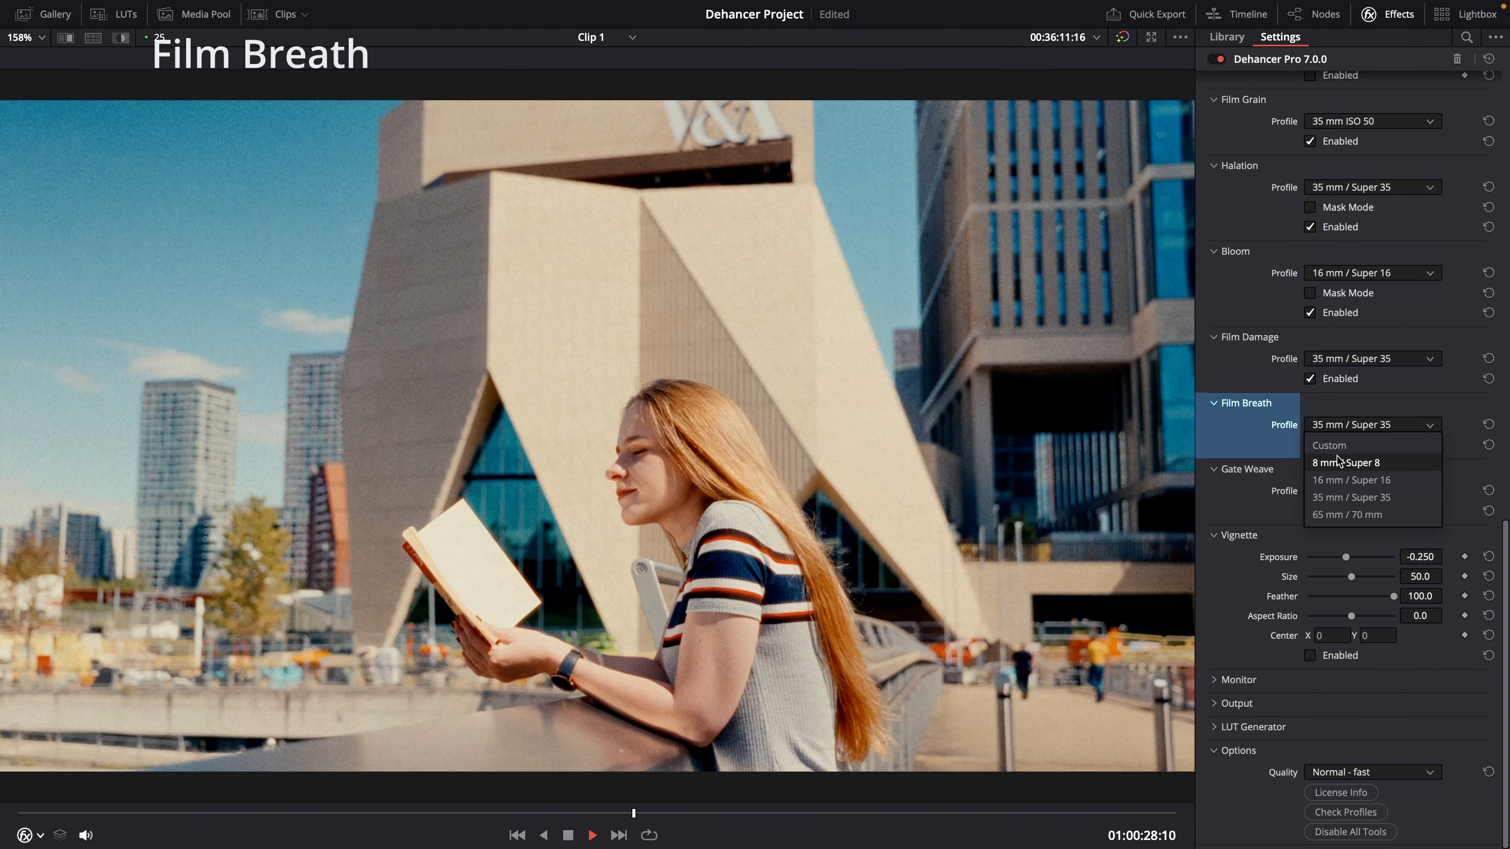
left_click(1338, 462)
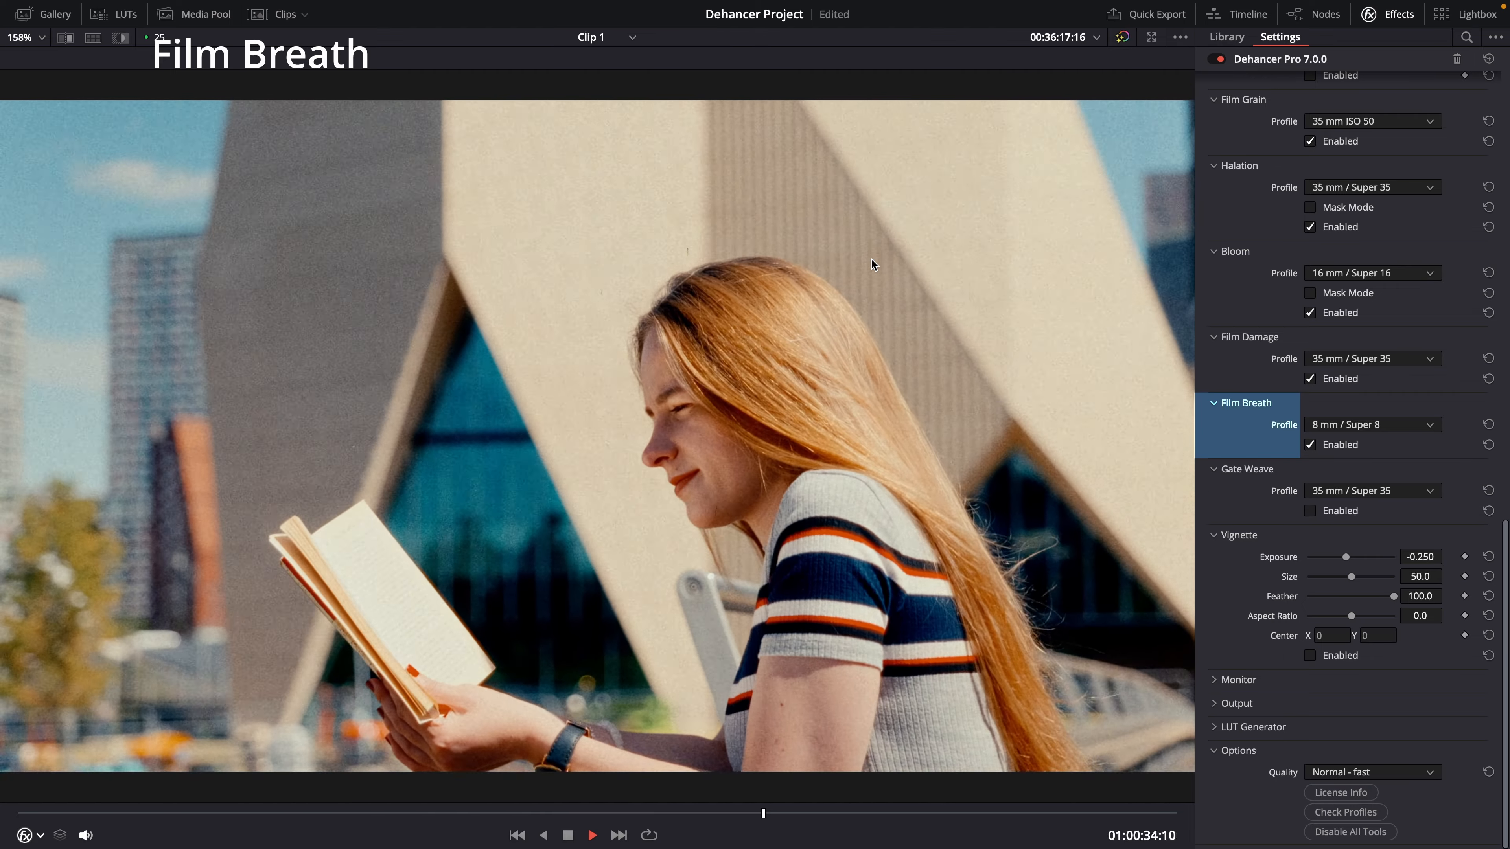
left_click(1361, 424)
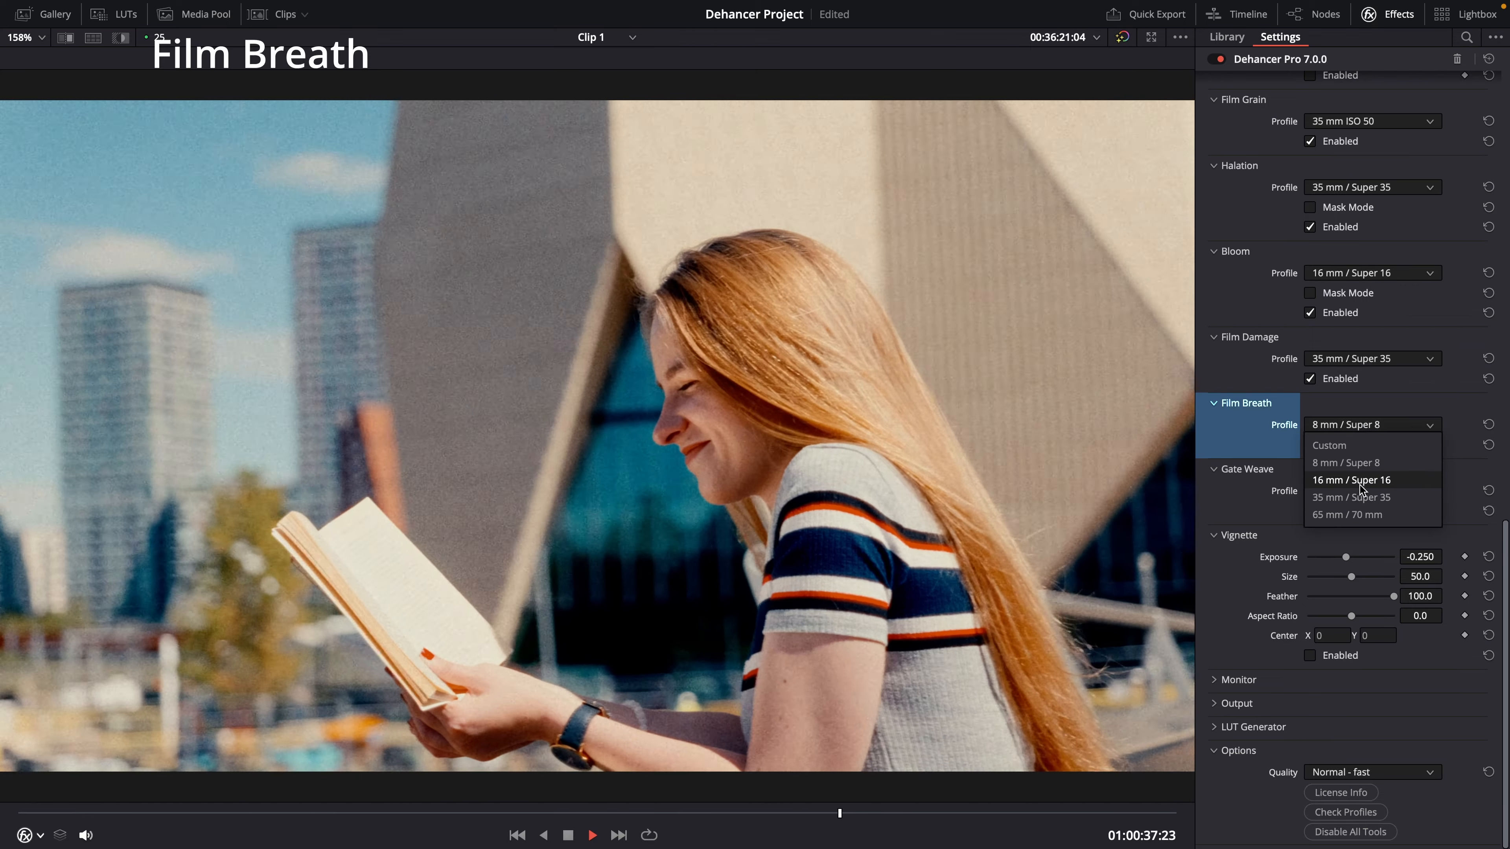
left_click(1362, 480)
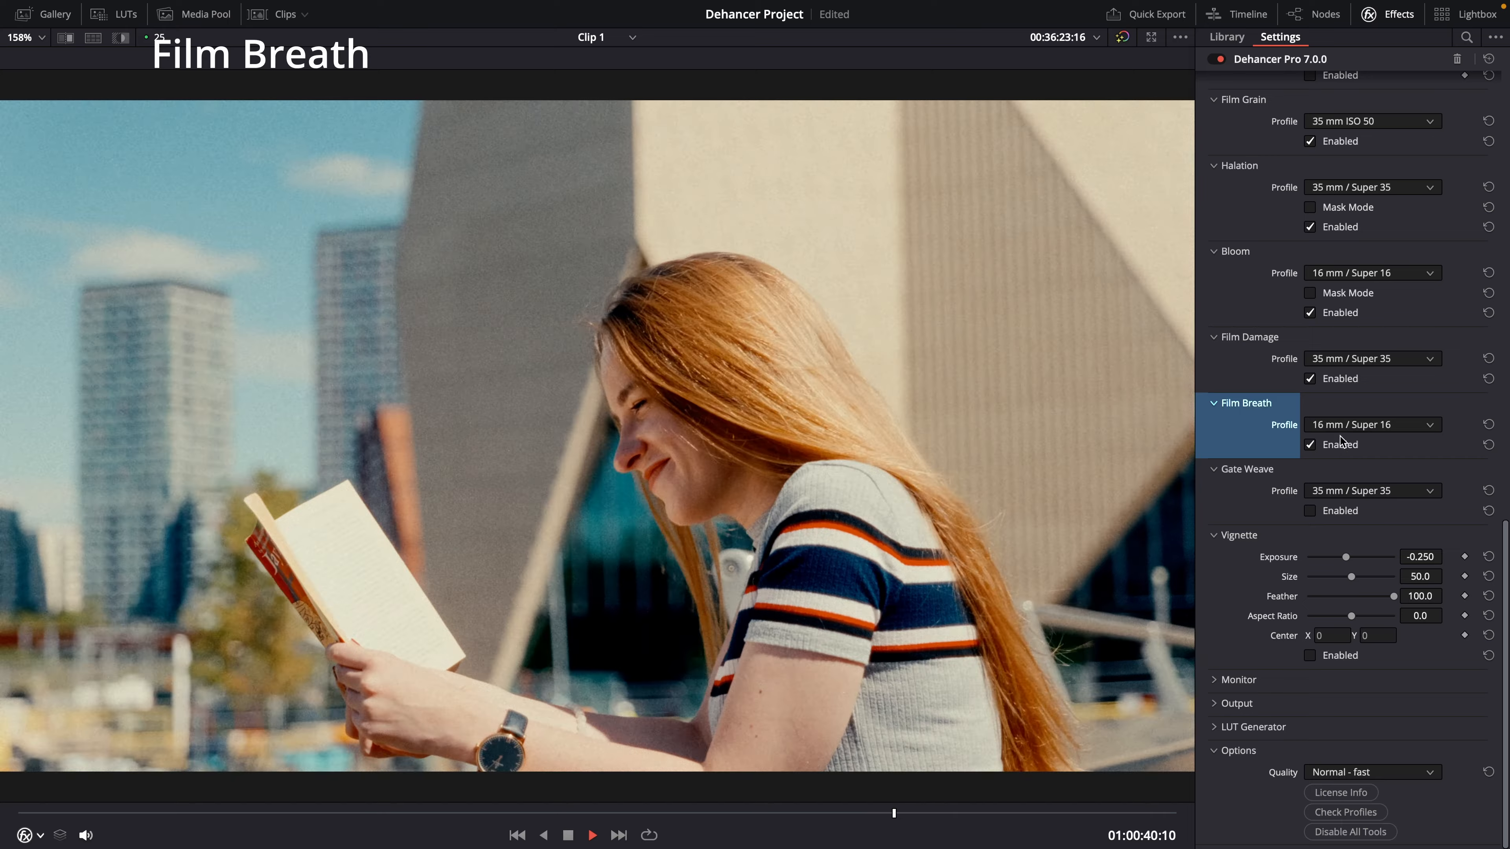
left_click(1361, 425)
left_click(1349, 497)
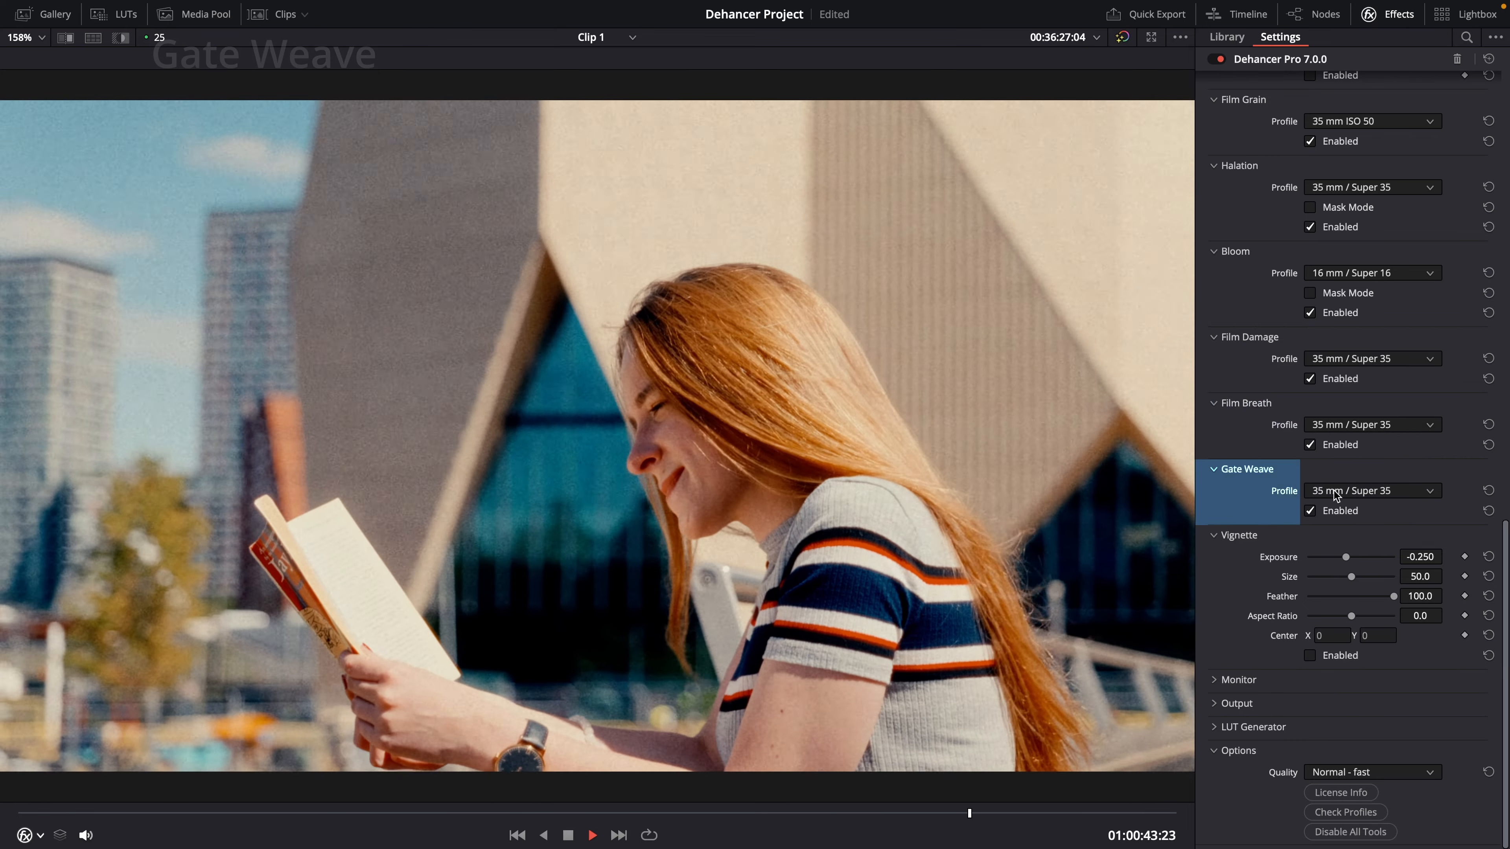
Step: Enable Gate Weave with the 8 mm / Super 8 profile, then switch it back to 35 mm / Super 35
left_click(1336, 491)
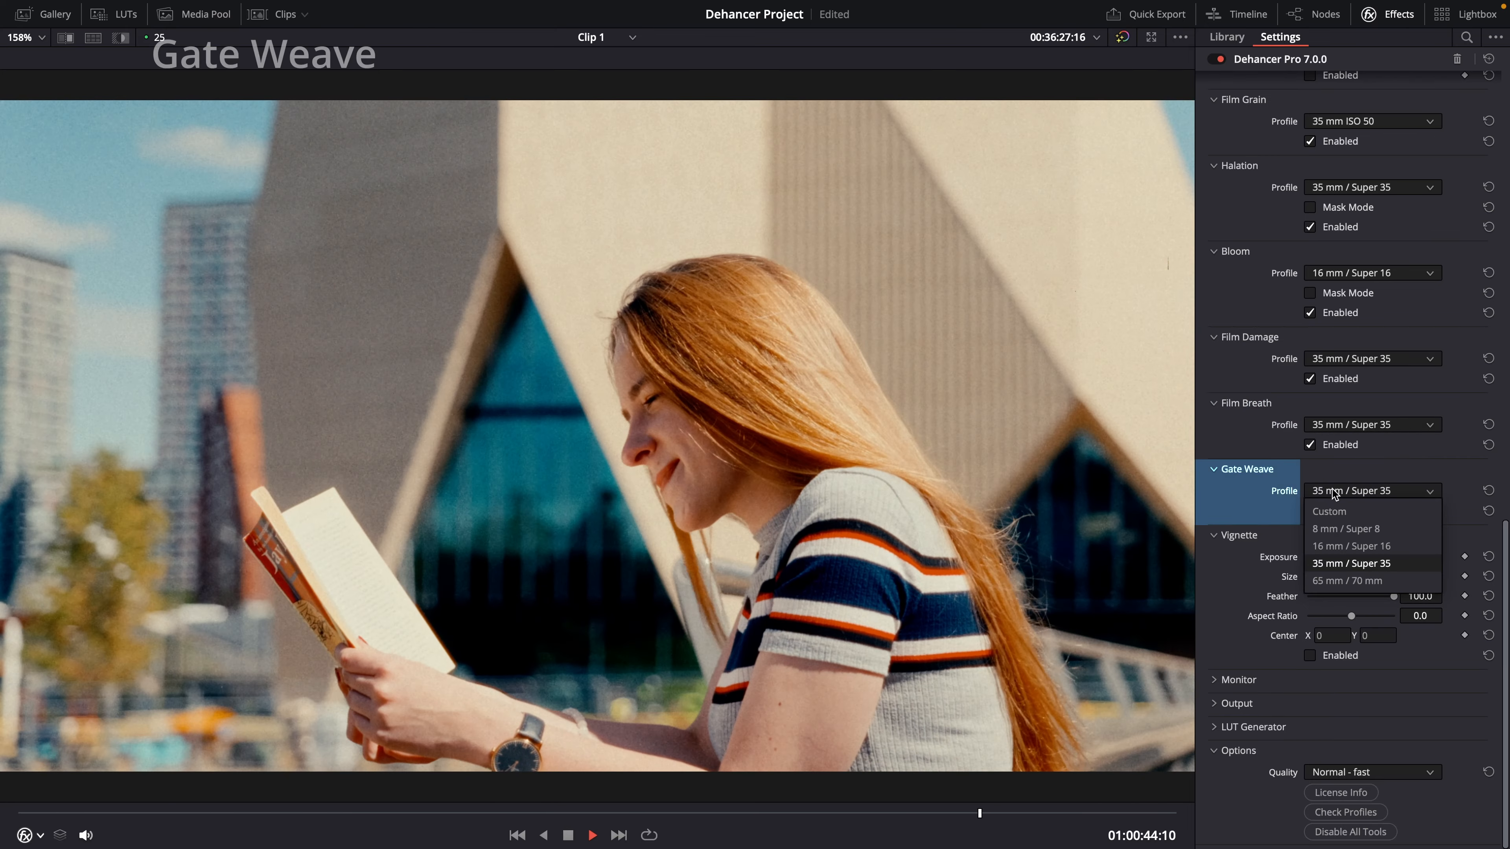
left_click(1340, 522)
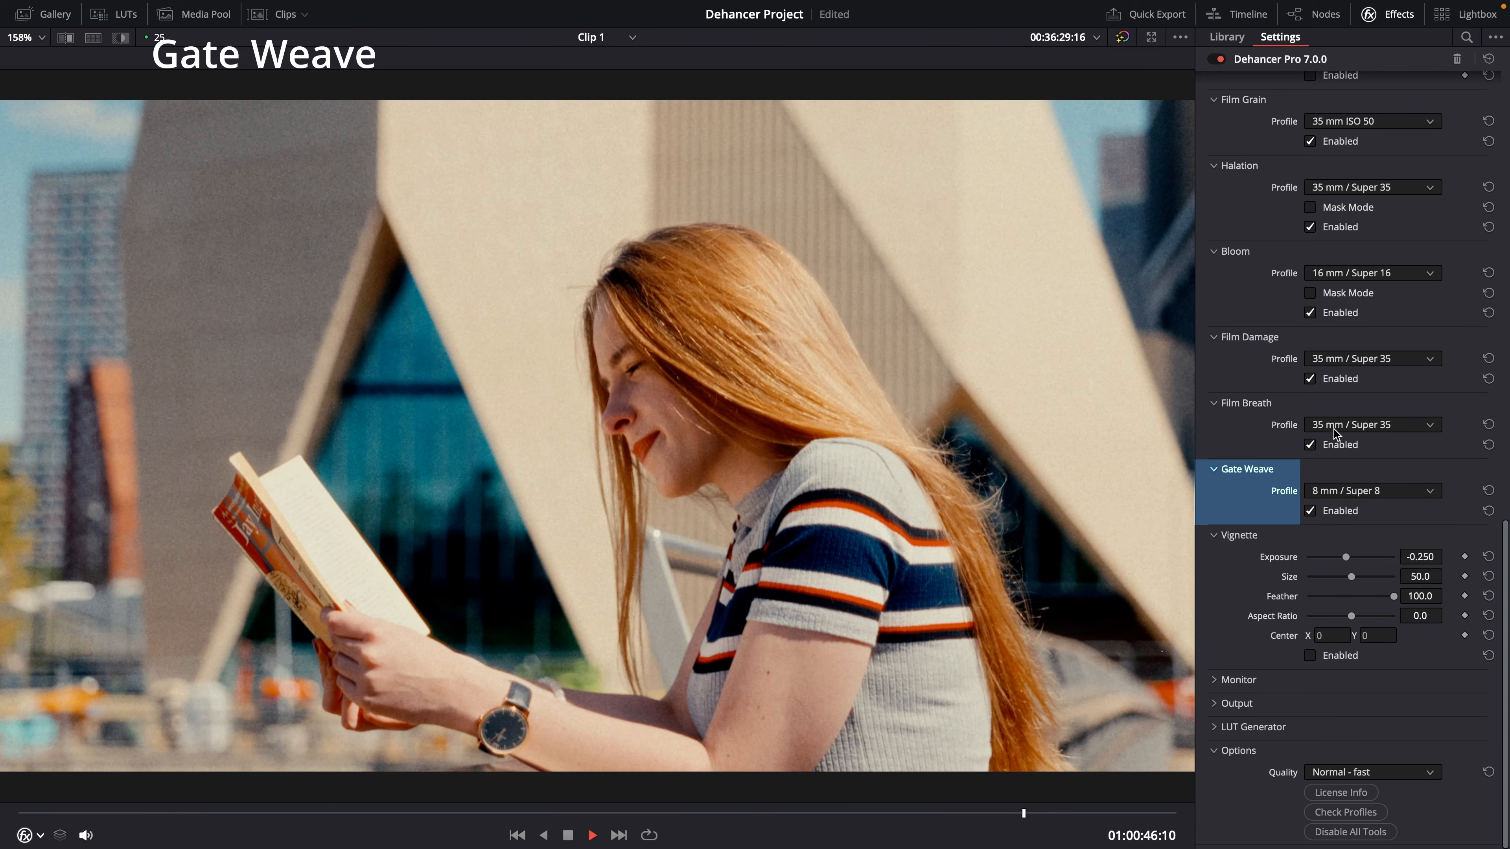
left_click(1367, 424)
left_click(1341, 463)
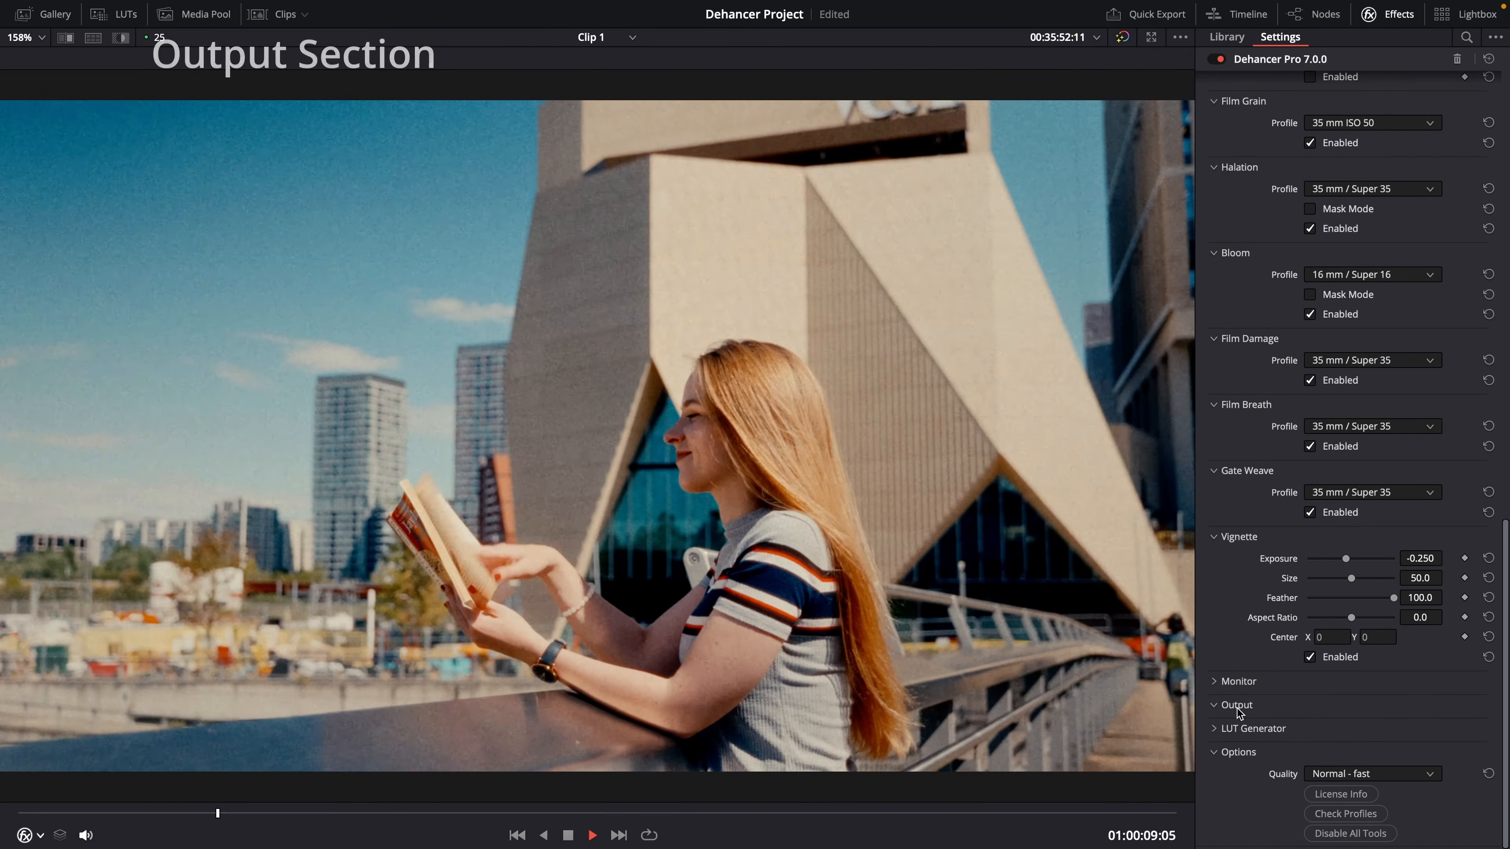
Step: Expand the Output section to show its Total Impact setting
left_click(1237, 705)
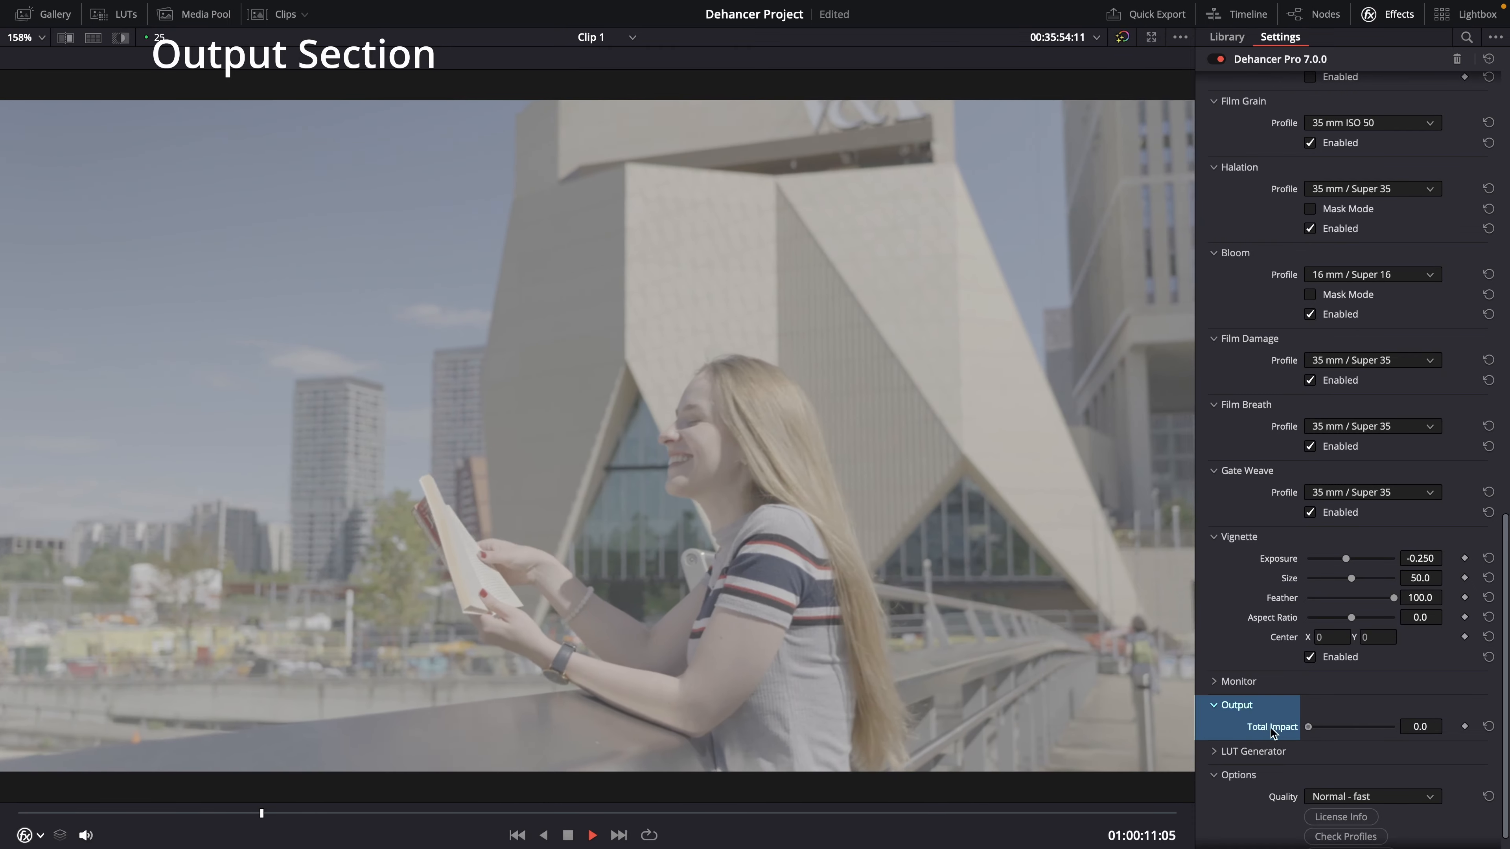